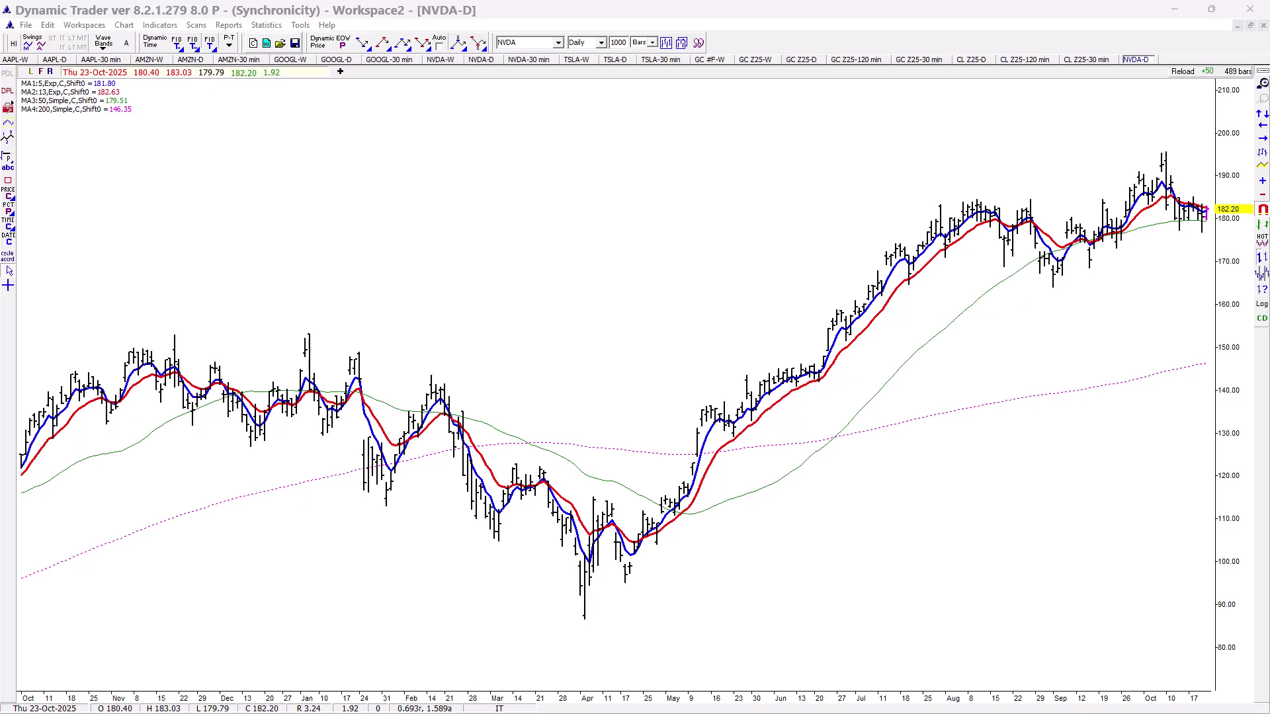
Step: Project a Fib 1.000 level at 175.22 from the Aug 28 high, Sep 2 low and Oct 10 high
key("Left")
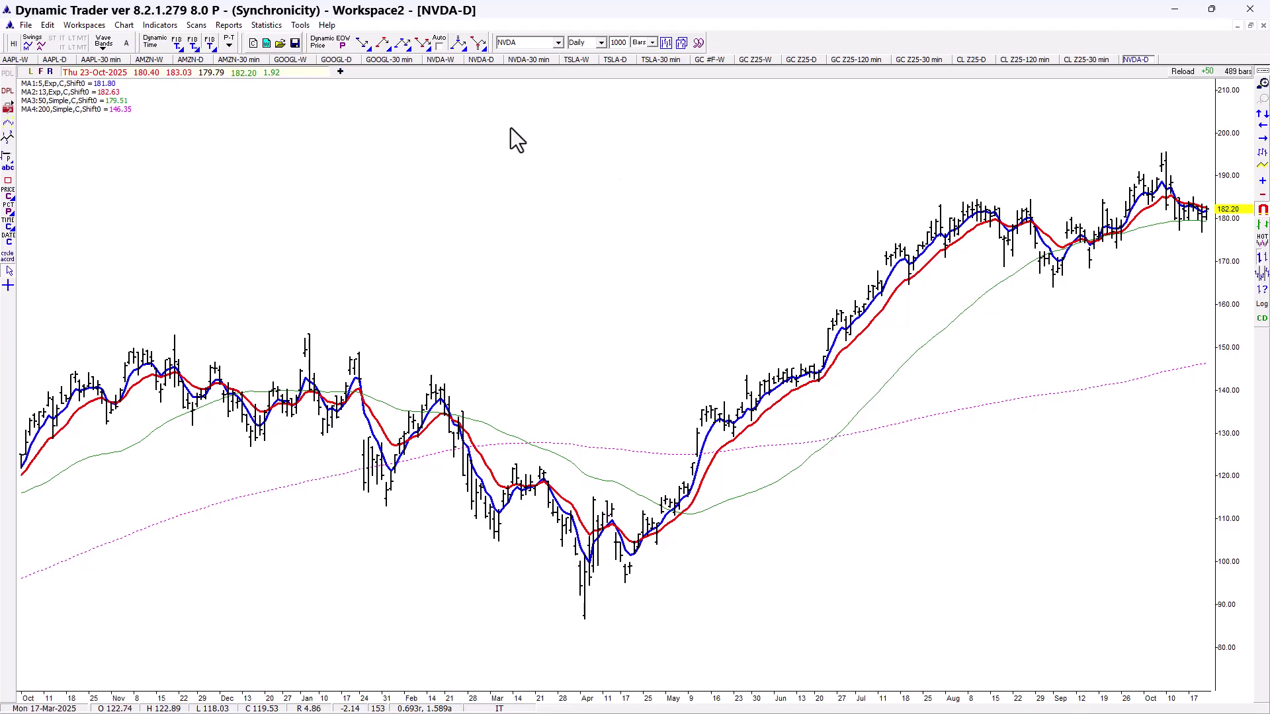
left_click(423, 44)
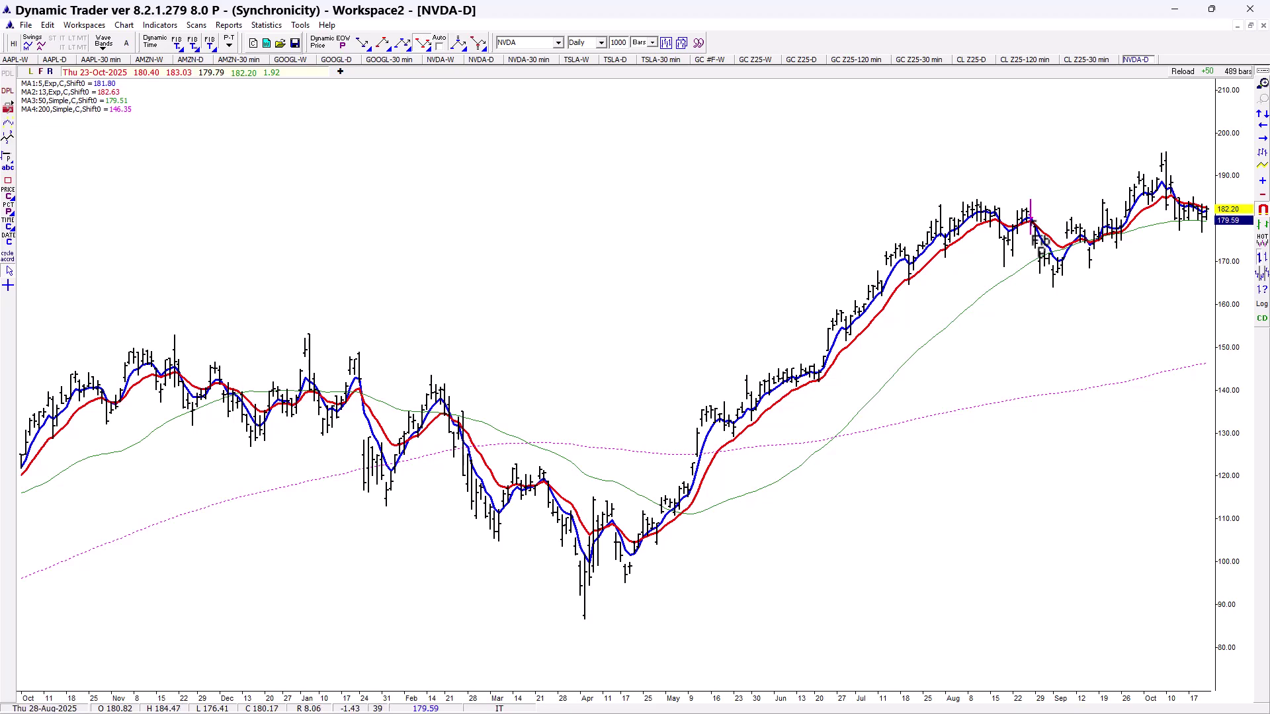
left_click(1030, 221)
left_click(1055, 288)
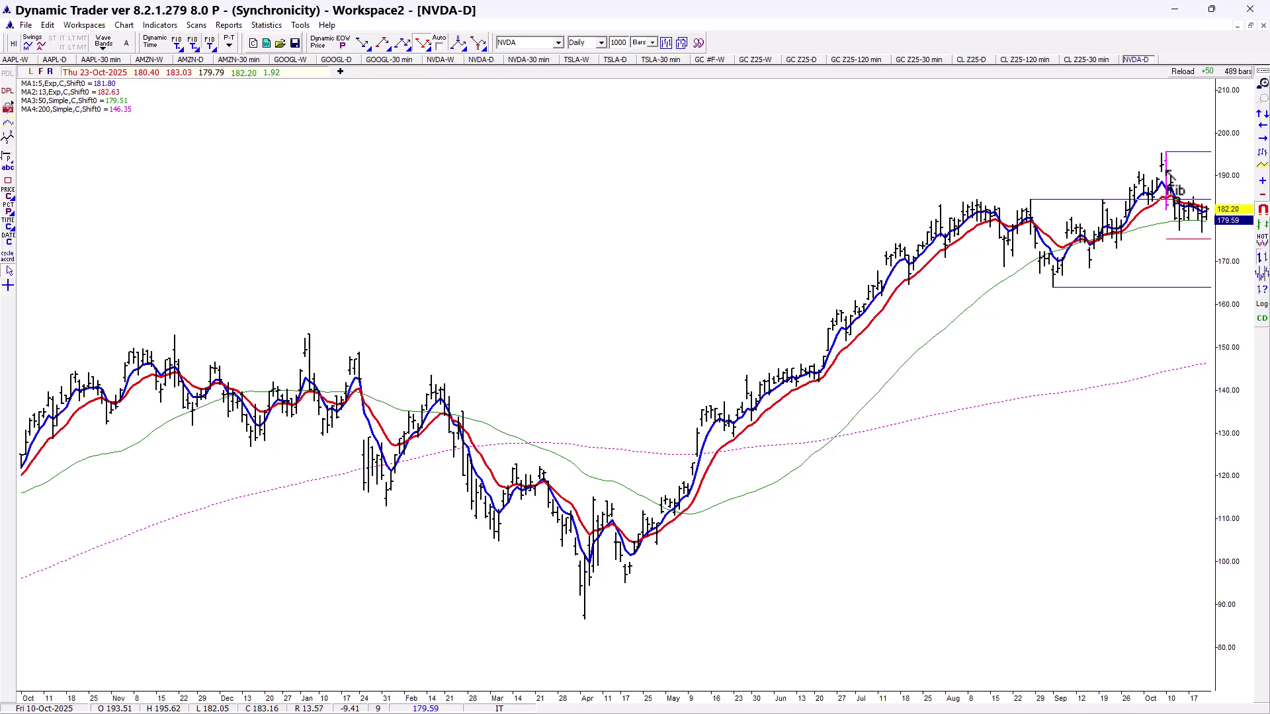
left_click(1168, 174)
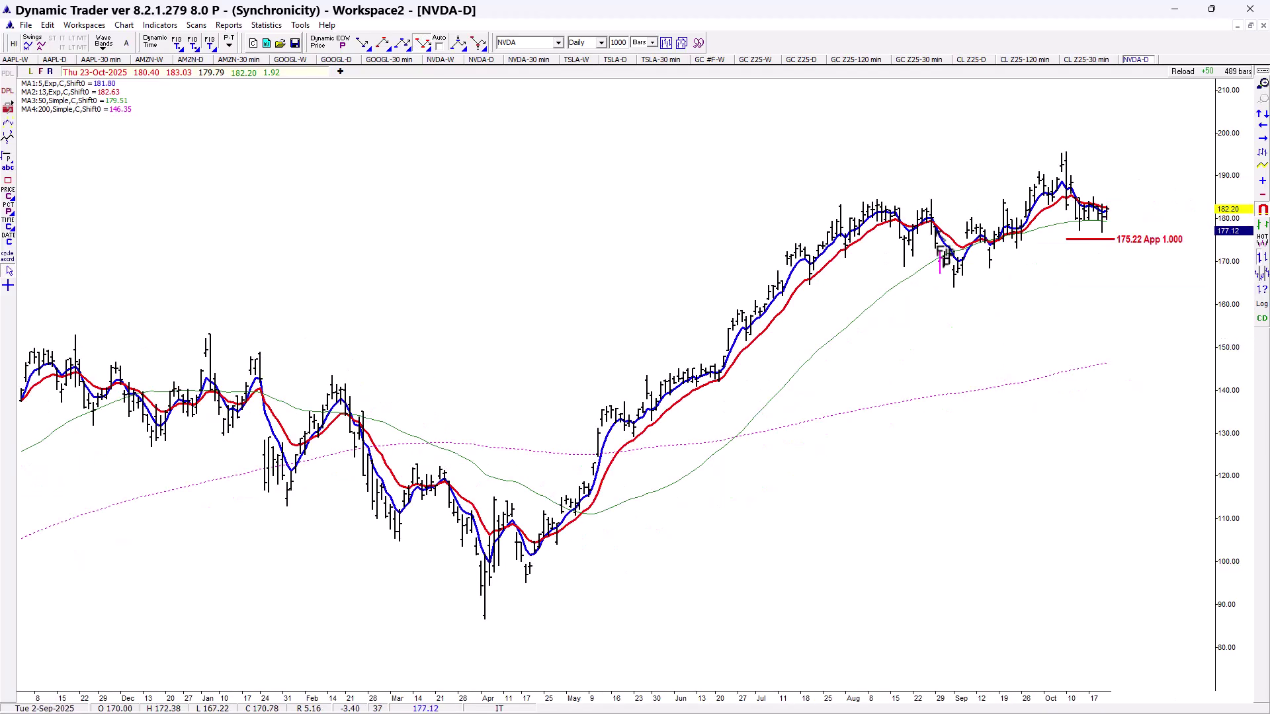
Step: Project the April high-to-low swing onto the October high, then anchor another at the April high
left_click(936, 250)
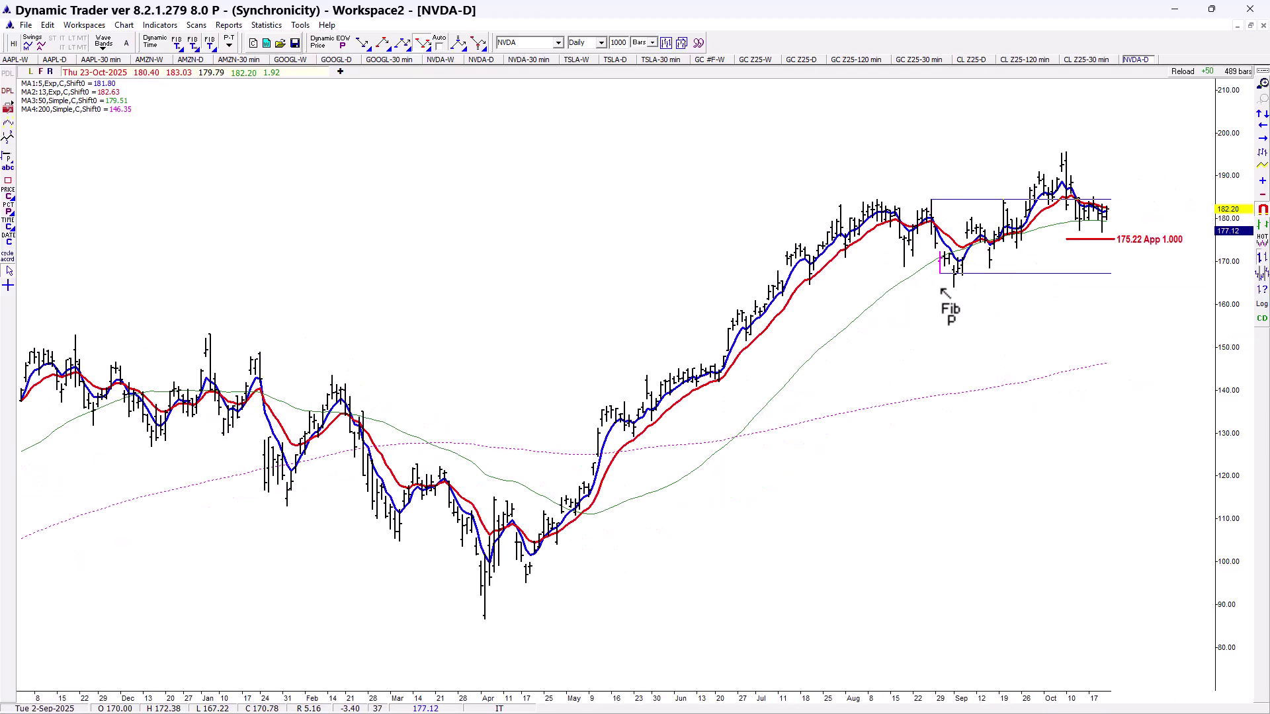
left_click(1061, 173)
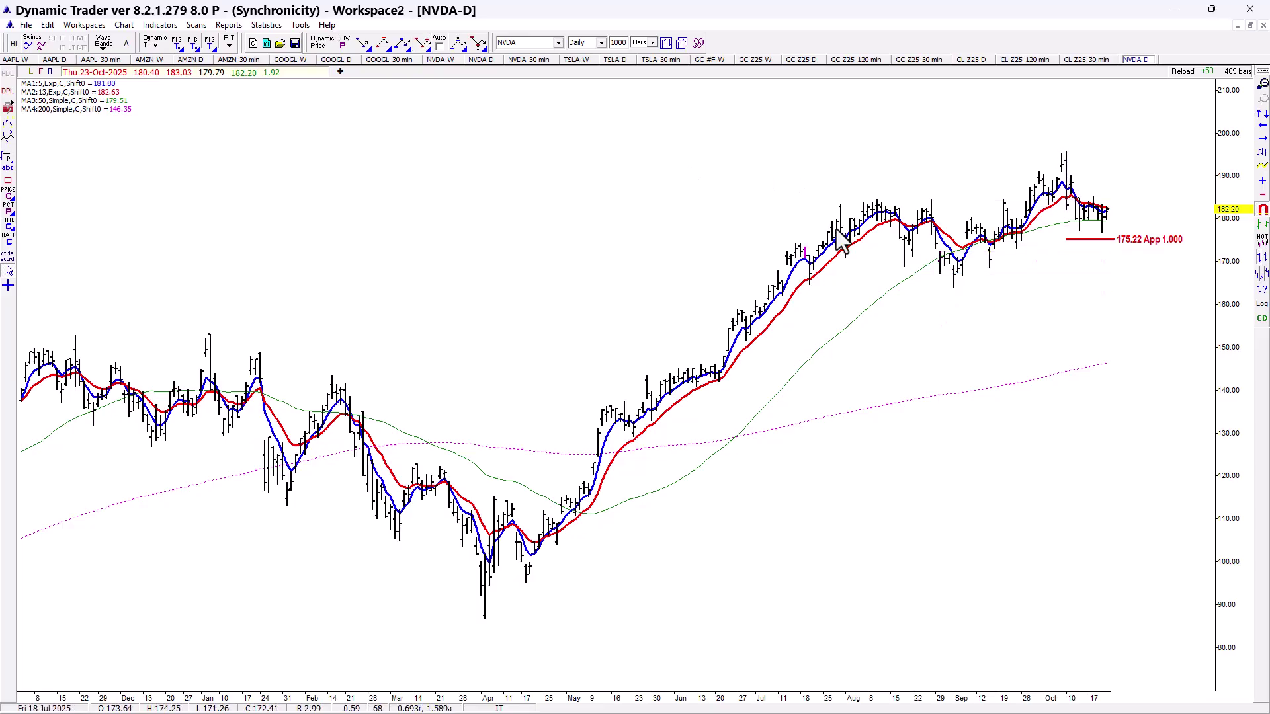
left_click(423, 42)
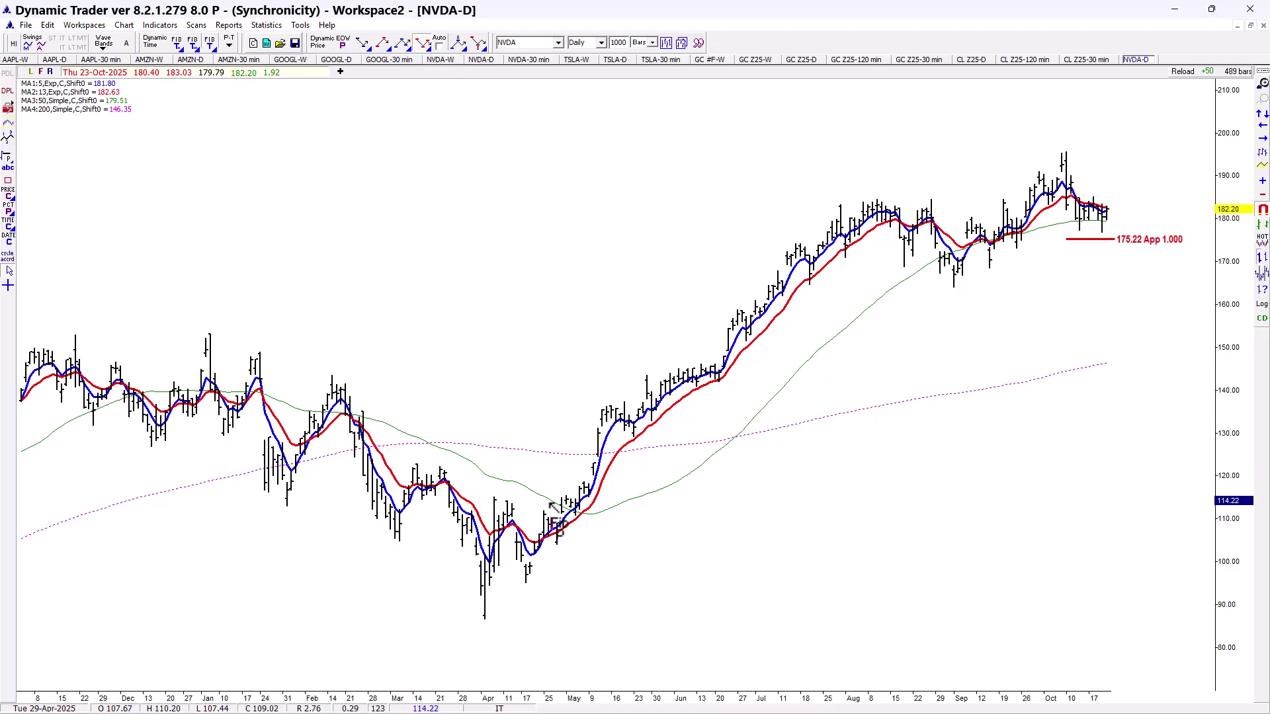
left_click(495, 515)
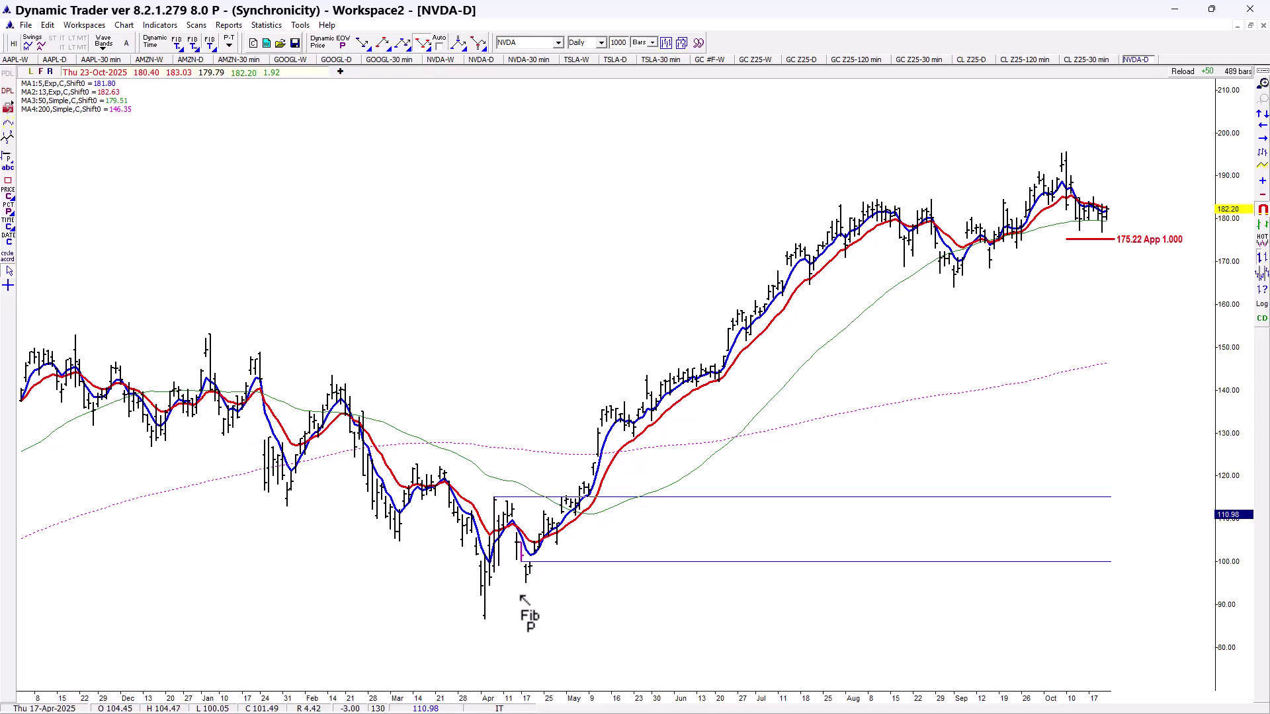
left_click(529, 583)
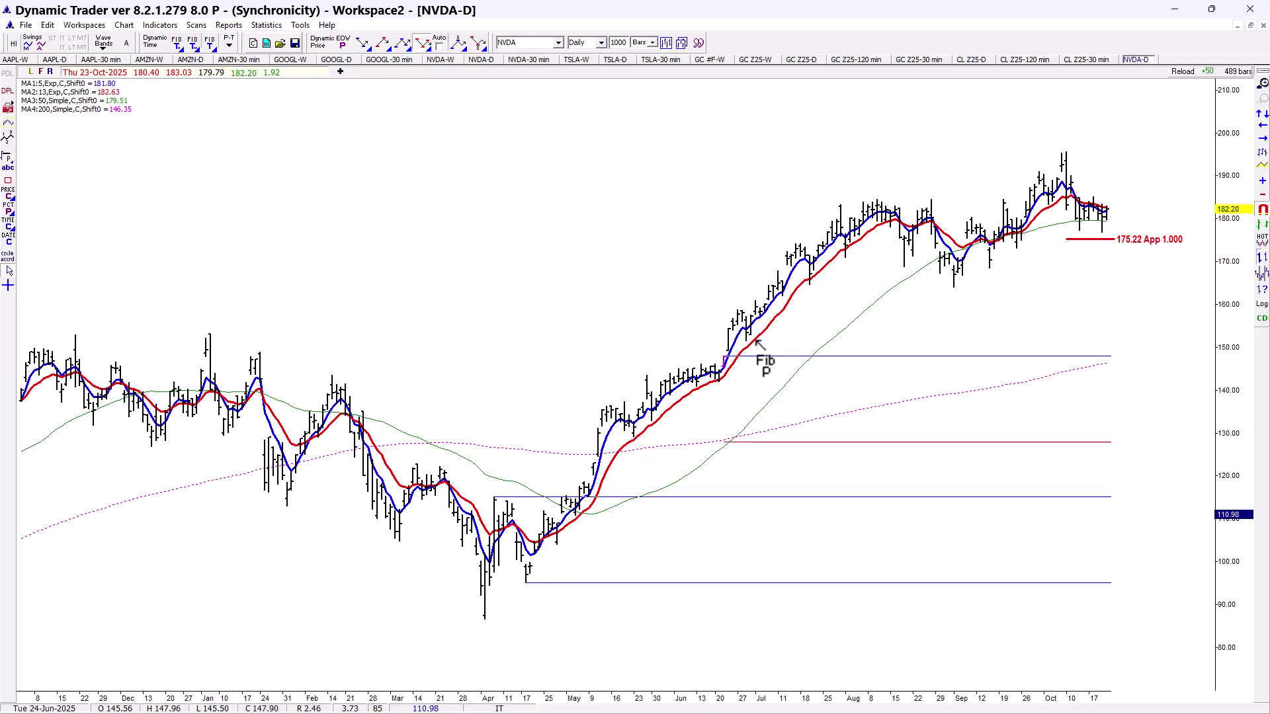
left_click(1066, 157)
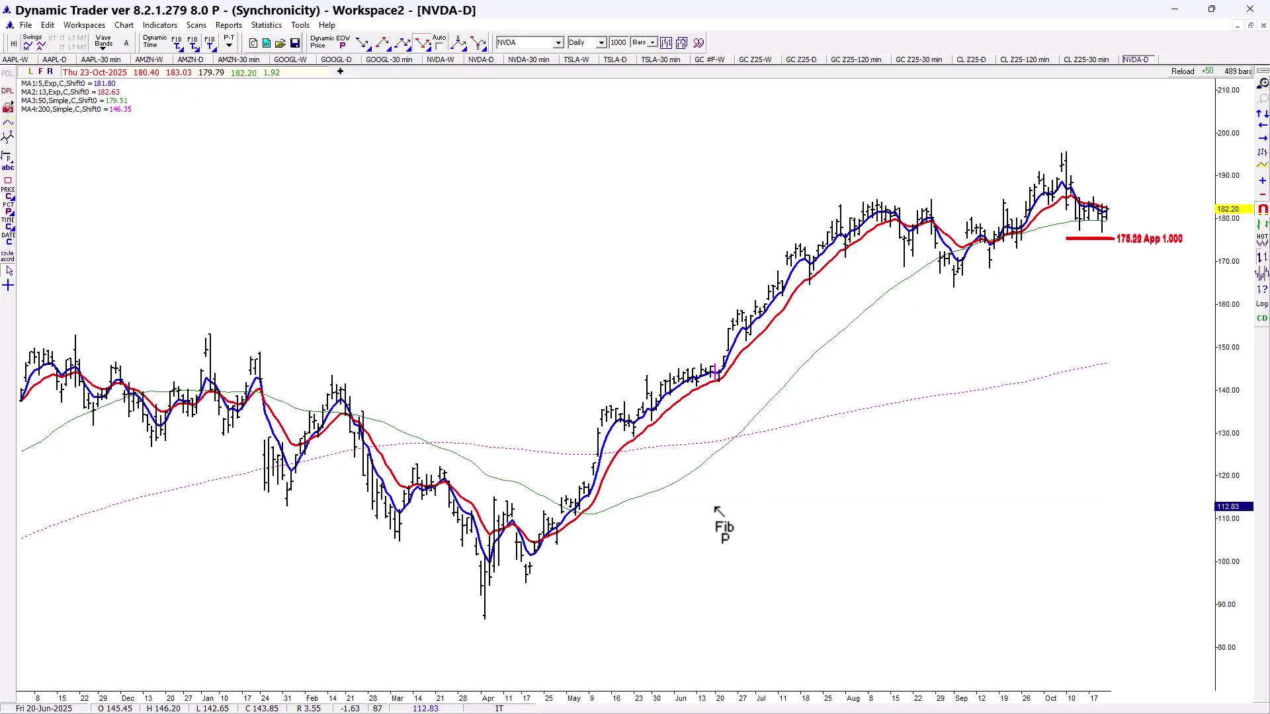
left_click(507, 501)
Step: Finish the April-swing projection and project the March swing, adding the 170.26 level
left_click(527, 582)
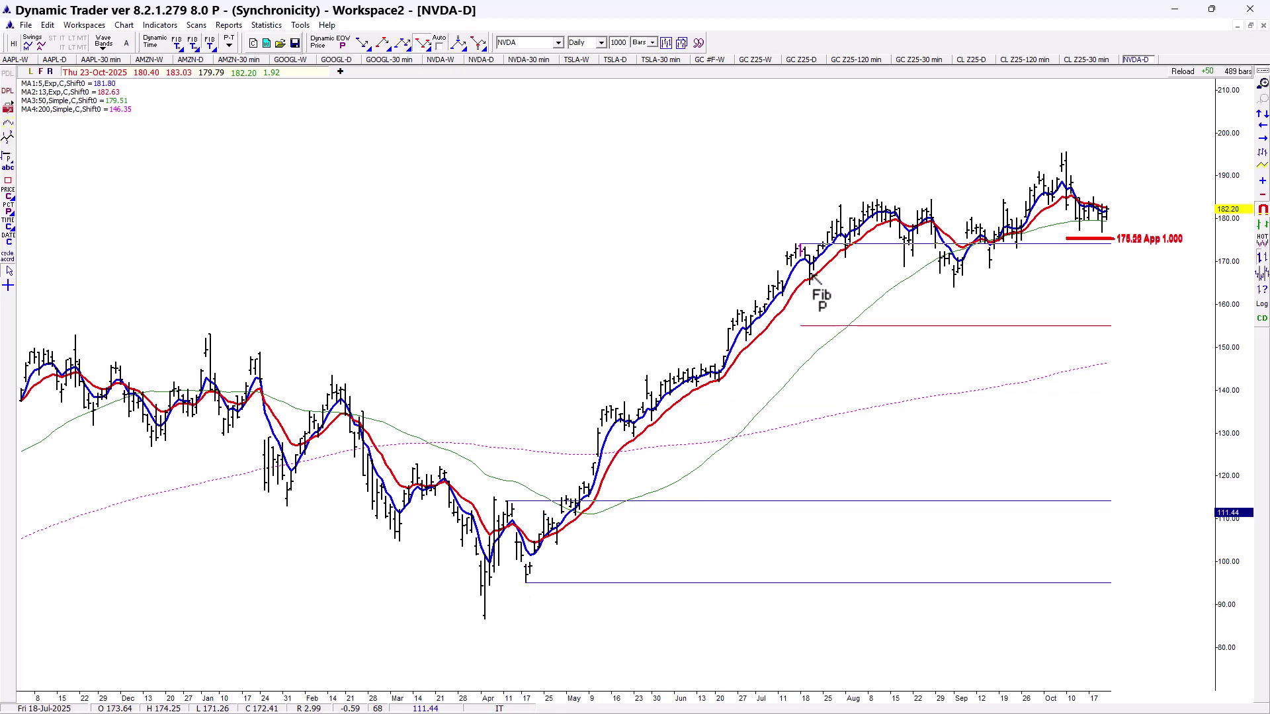
left_click(1064, 156)
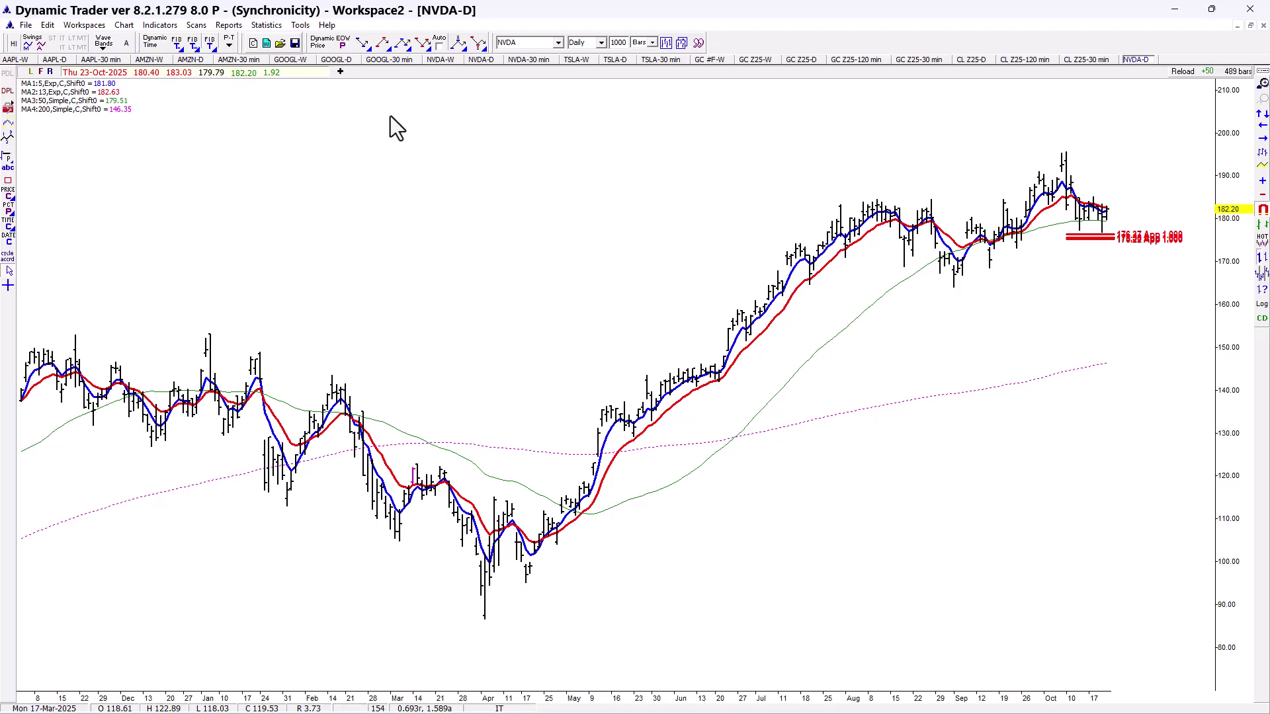
left_click(416, 43)
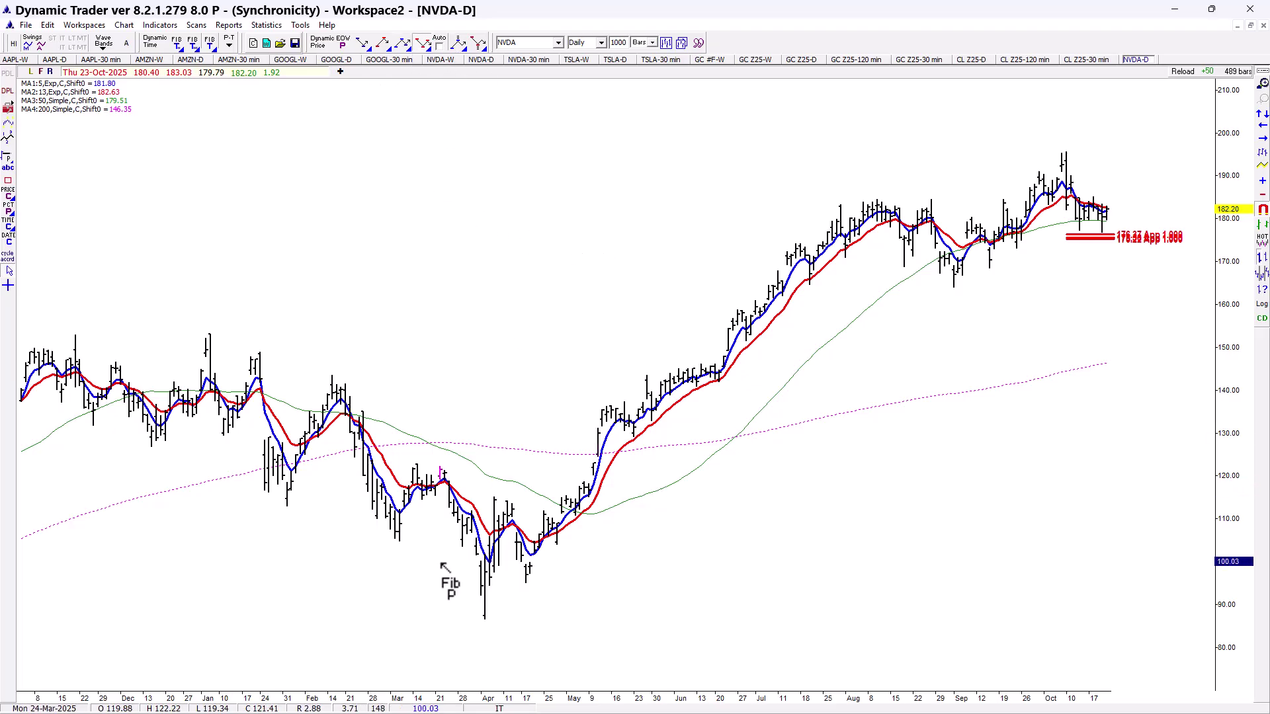
left_click(472, 549)
left_click(485, 618)
left_click(1072, 180)
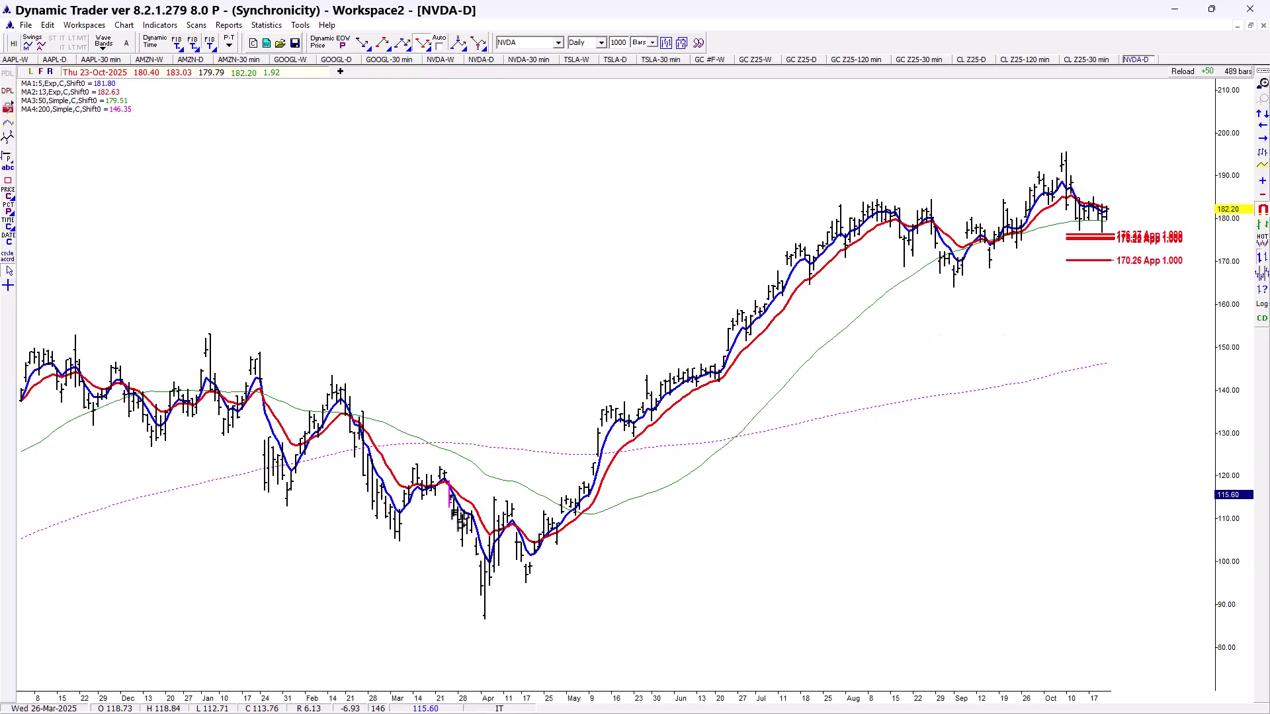
Step: Project the March and January swings onto the October high, adding the 172.00 level
left_click(422, 497)
left_click(465, 549)
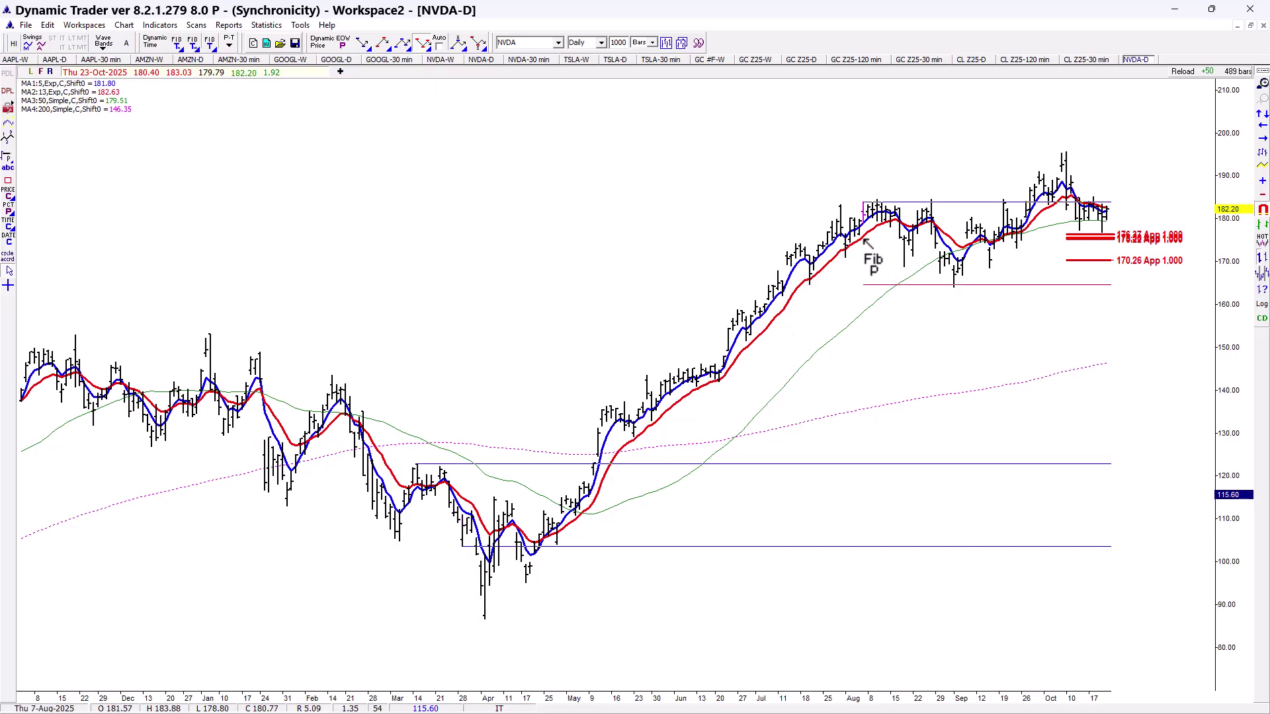
left_click(1069, 151)
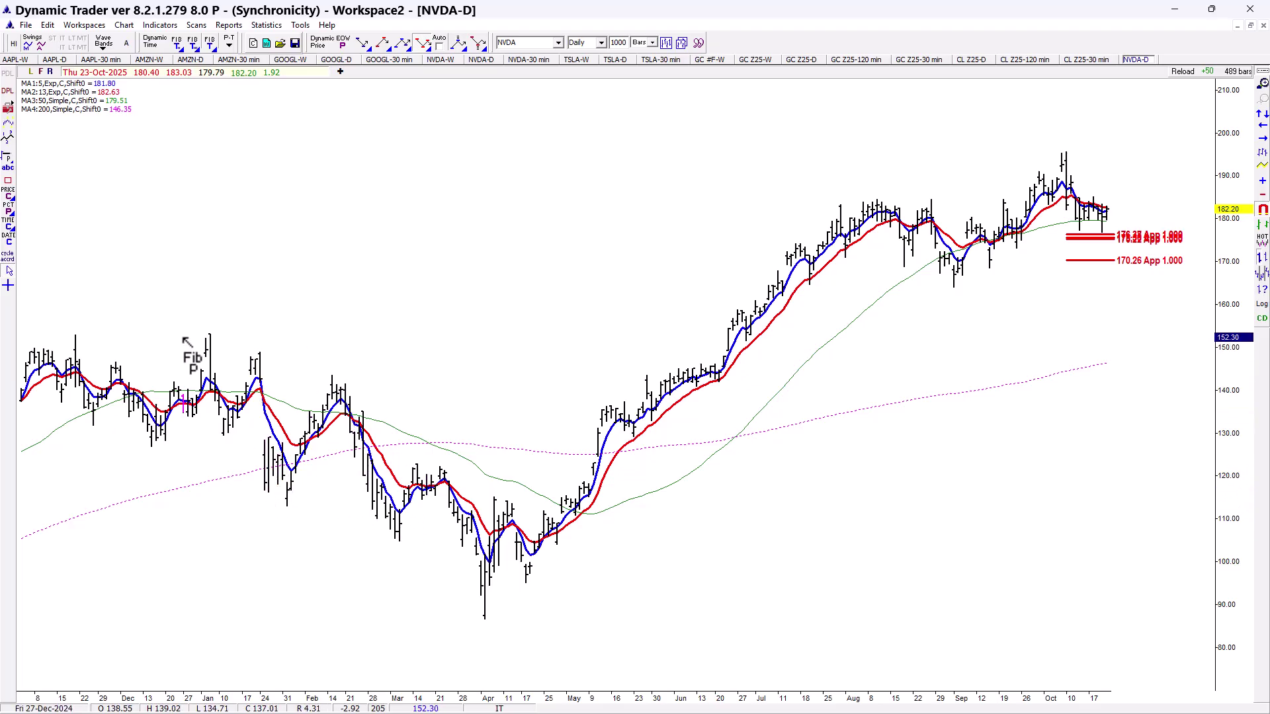
left_click(209, 336)
left_click(225, 440)
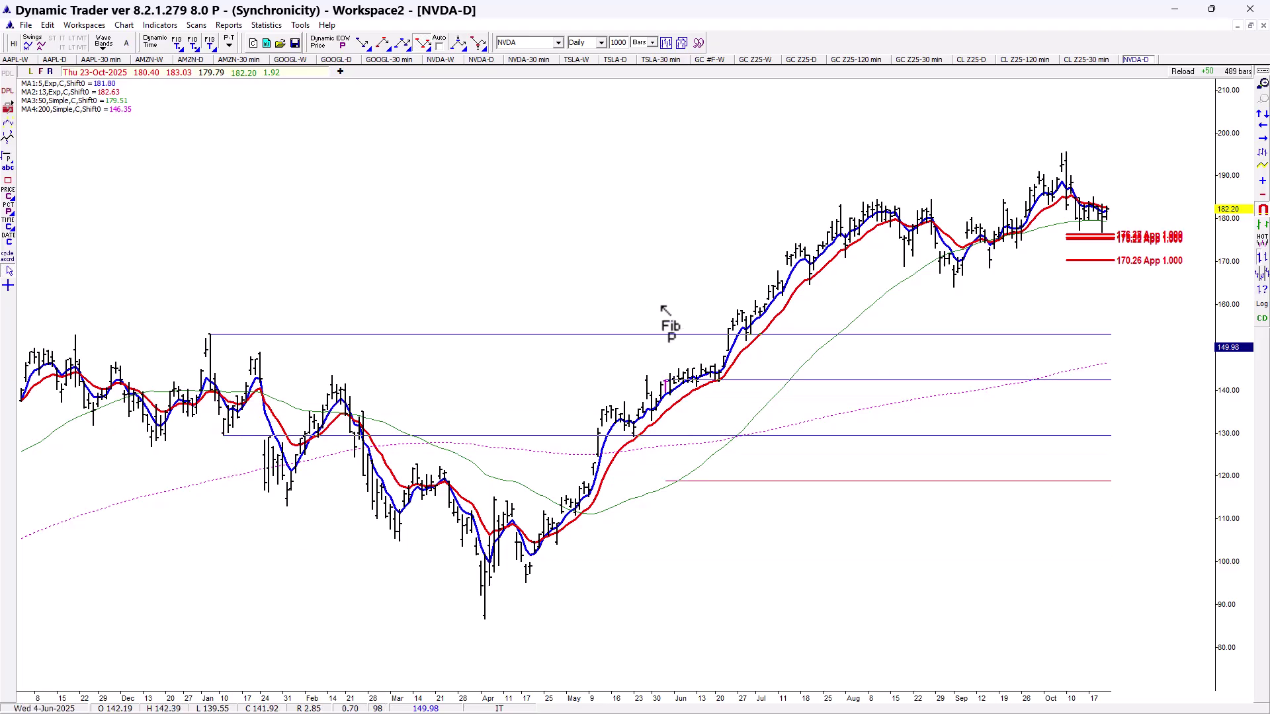
left_click(1066, 158)
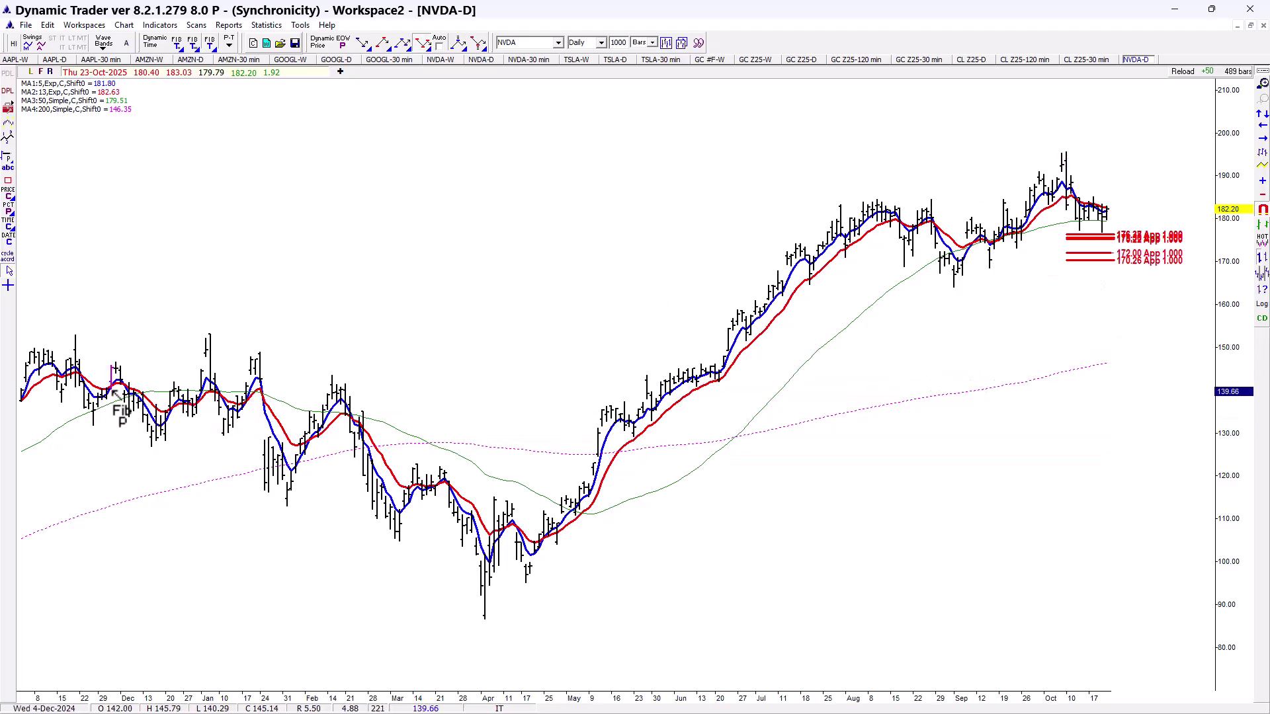
Step: Project the December and November swings onto the October high, adding levels near 176 and 174.5
left_click(116, 363)
left_click(153, 446)
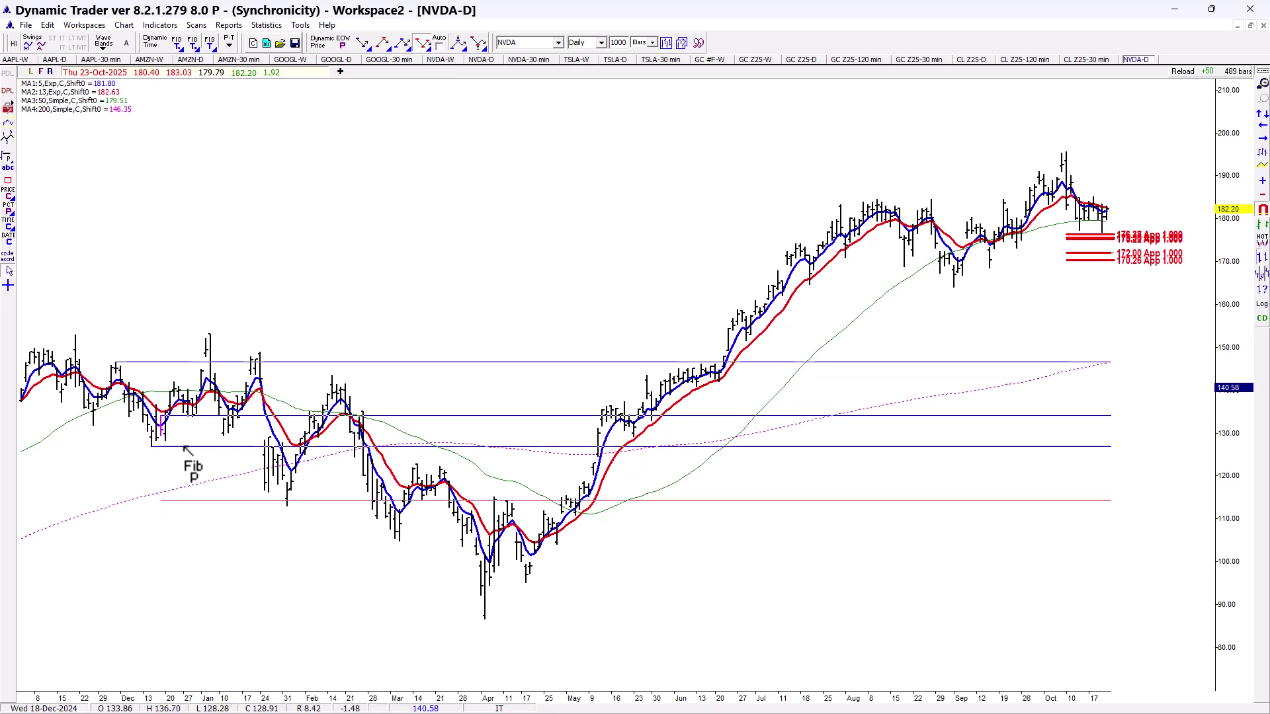
left_click(1067, 153)
left_click(73, 386)
left_click(94, 426)
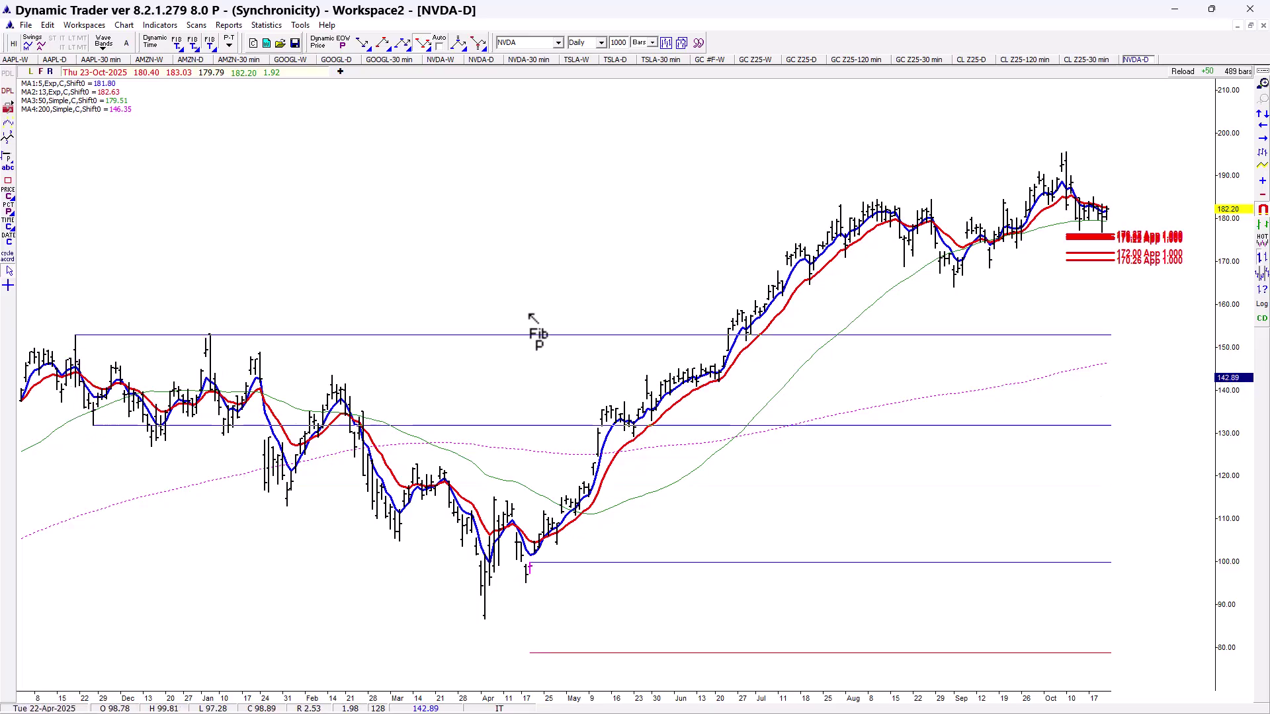
left_click(1069, 162)
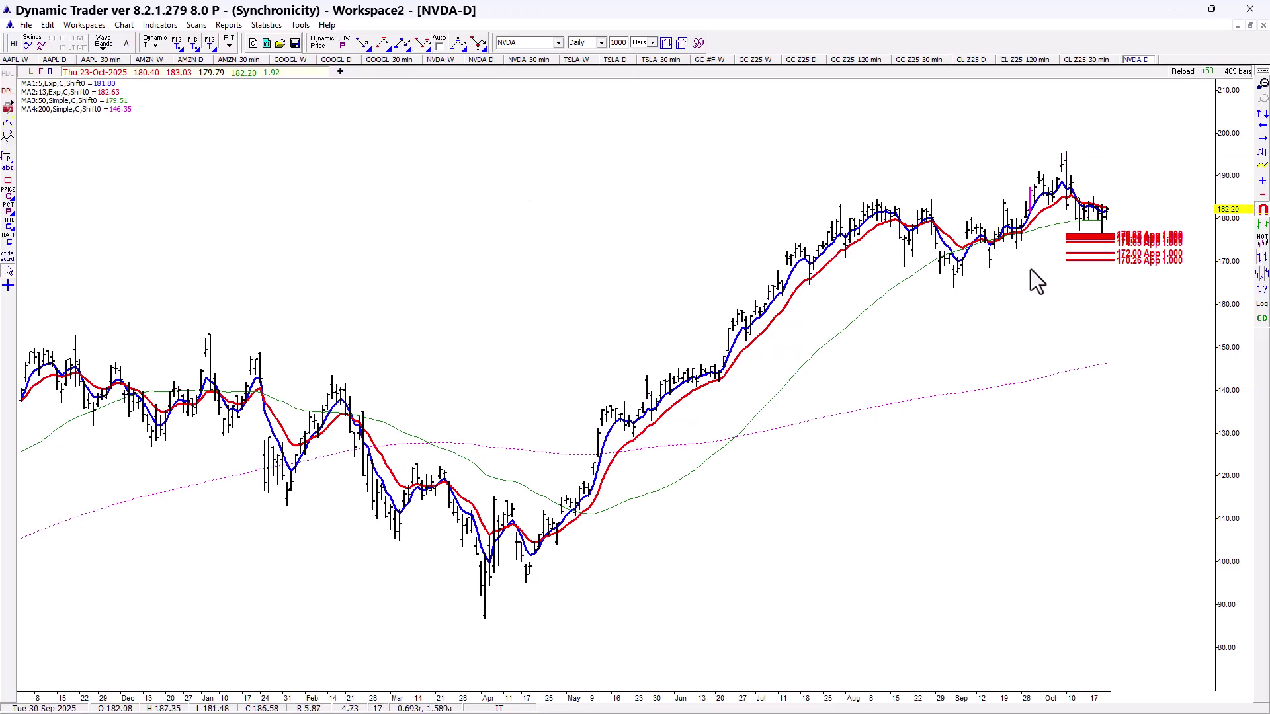
Step: Zoom the date axis onto recent bars and add bar counts from the 5 Sep and 25 Sep lows
left_click_drag(870, 697, 727, 705)
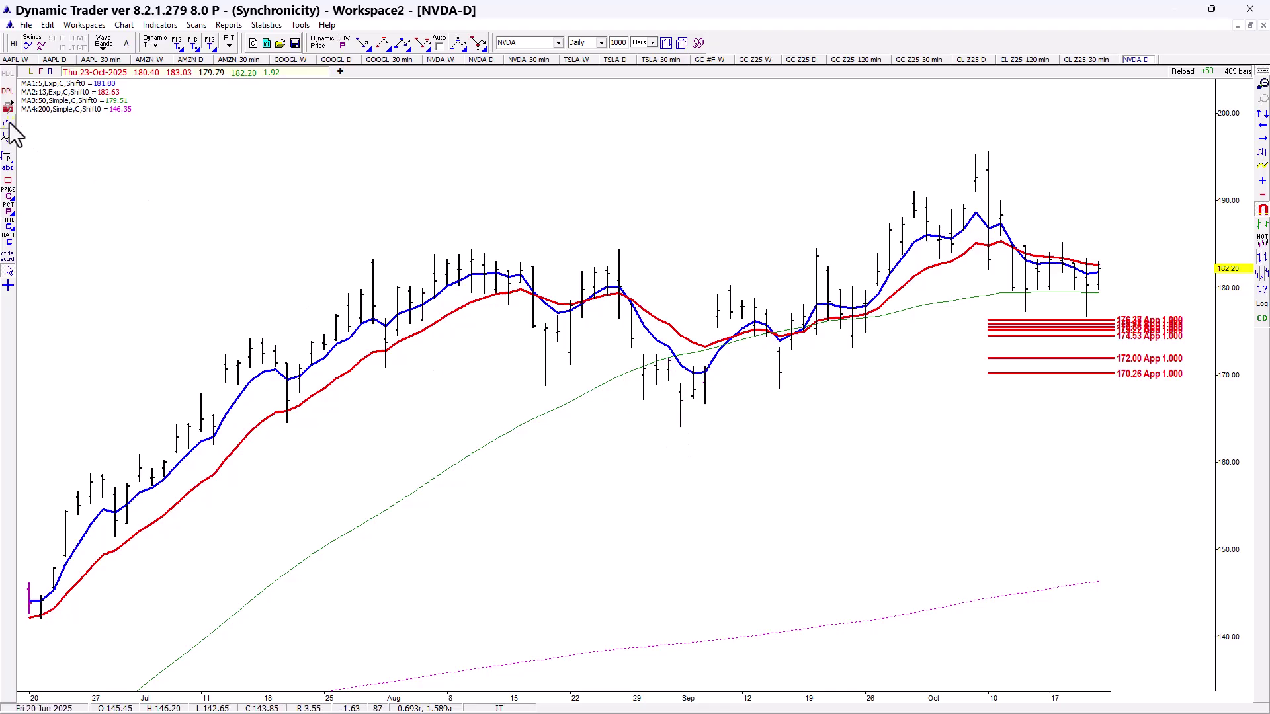
left_click(685, 472)
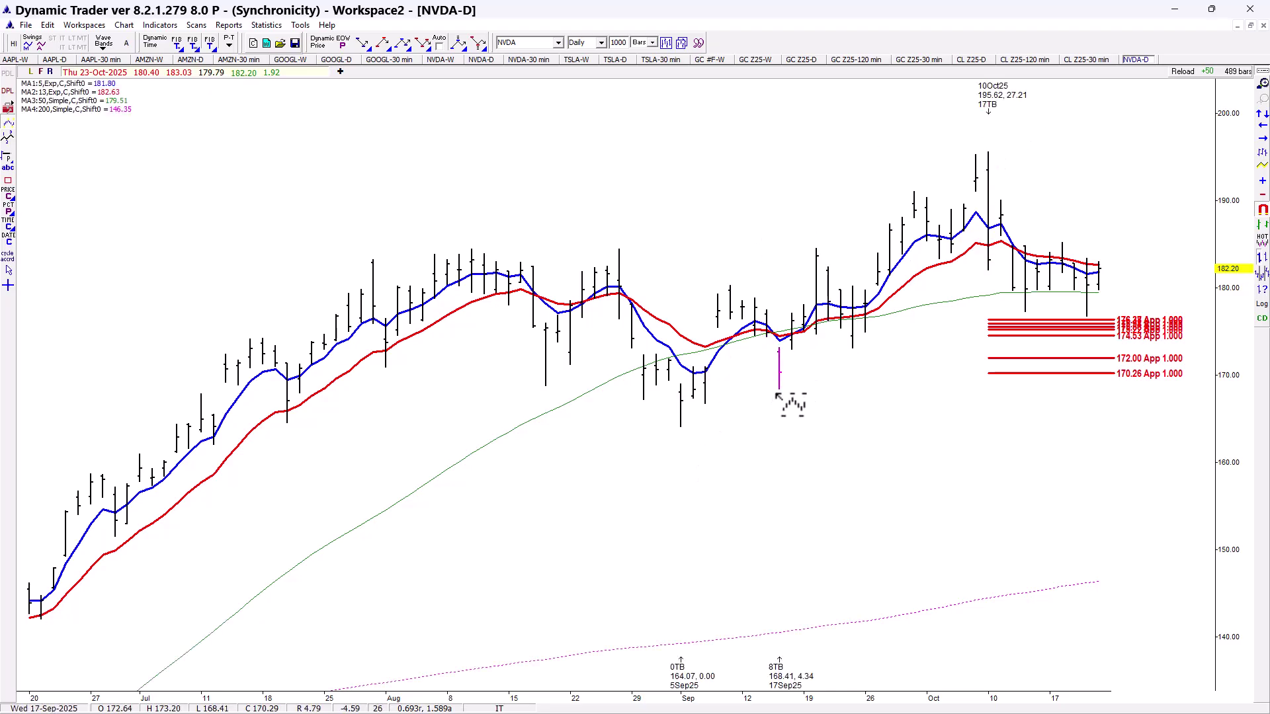
left_click(855, 376)
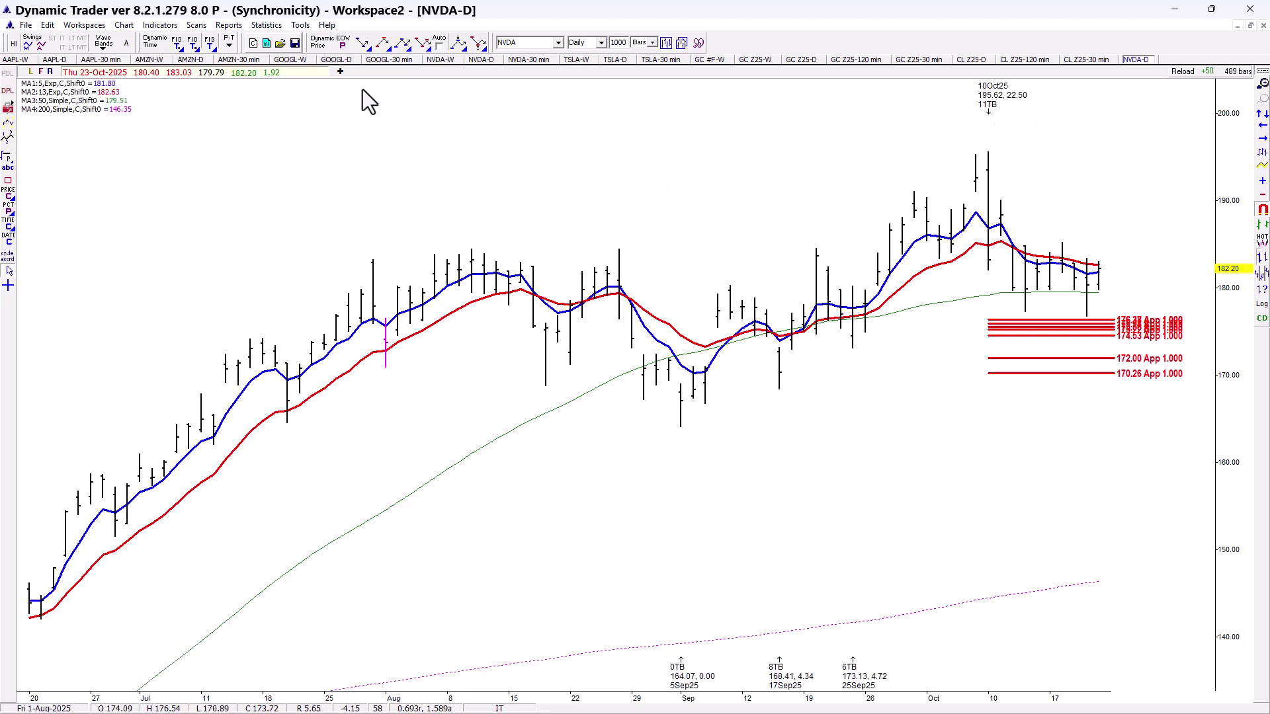
Step: Draw a Fib retracement from the 5 Sep low to the 10 Oct high and erase its 179.85 0.500 line
left_click(383, 42)
left_click(681, 428)
left_click(988, 152)
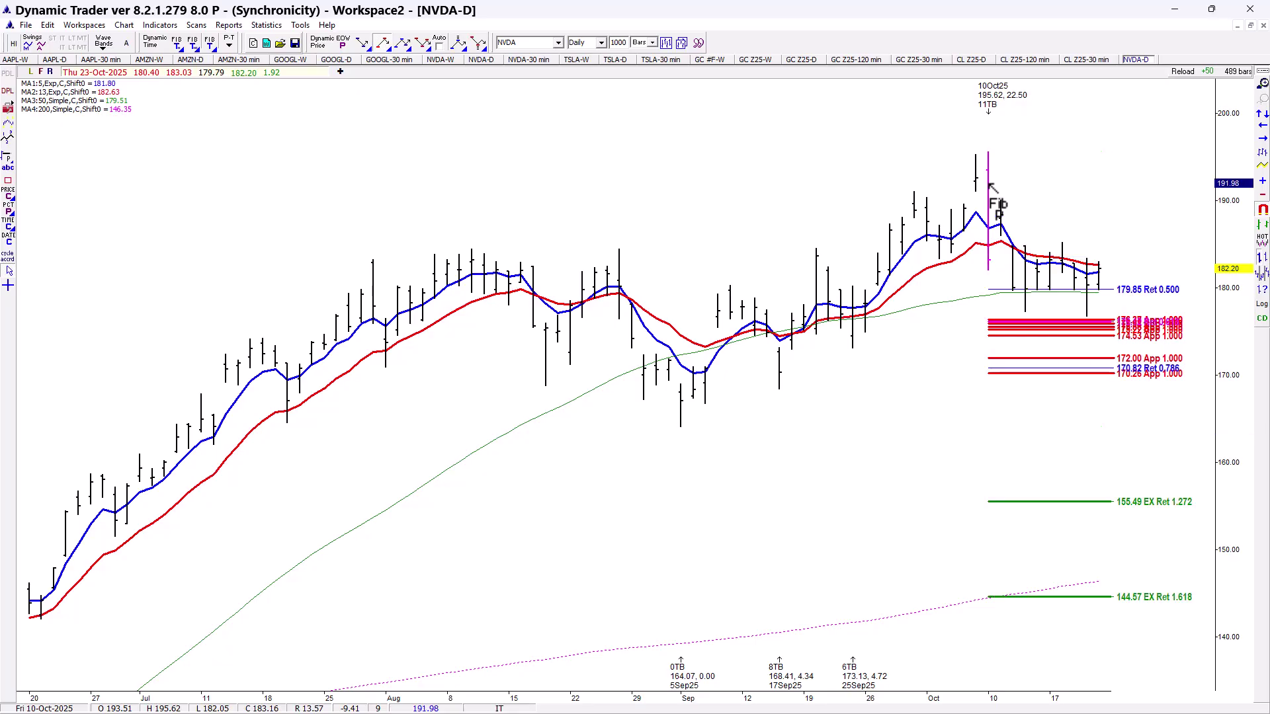
right_click(1064, 290)
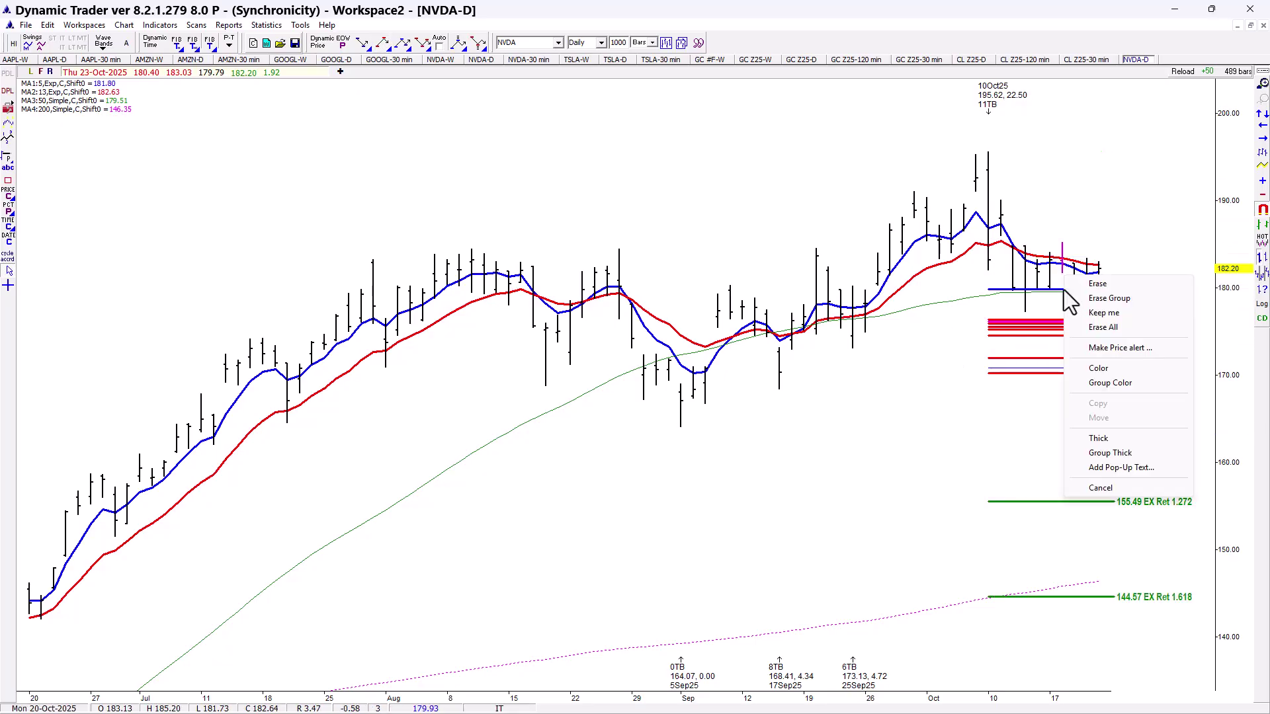
left_click(1100, 283)
left_click(1102, 286)
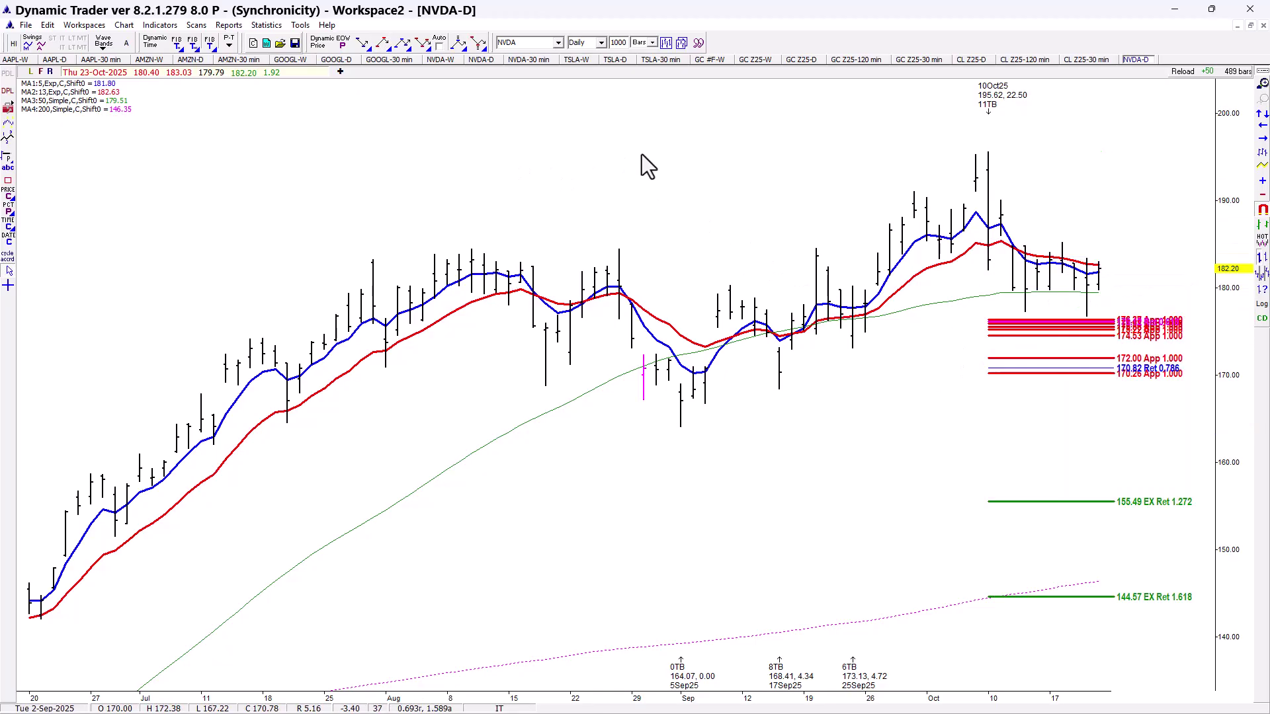
Step: Draw a new retracement from the mid-September low to the 10 Oct high, producing the 182.02 level
left_click(779, 388)
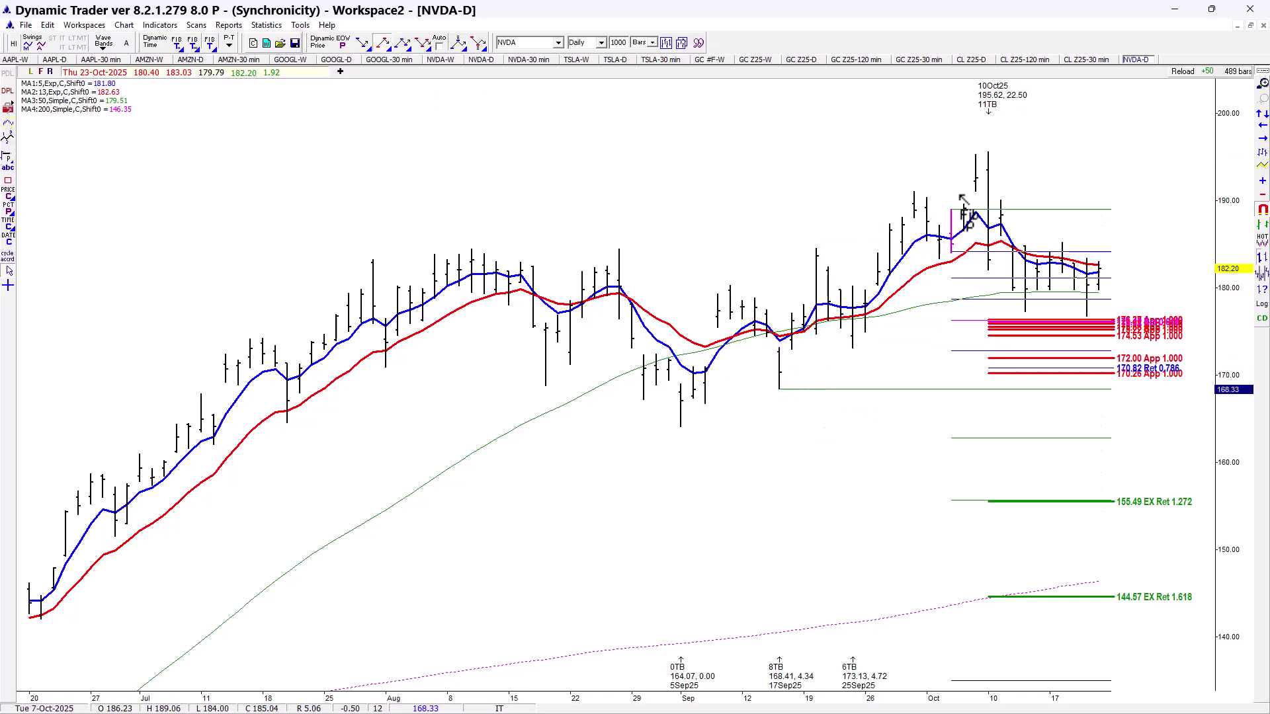
left_click(991, 183)
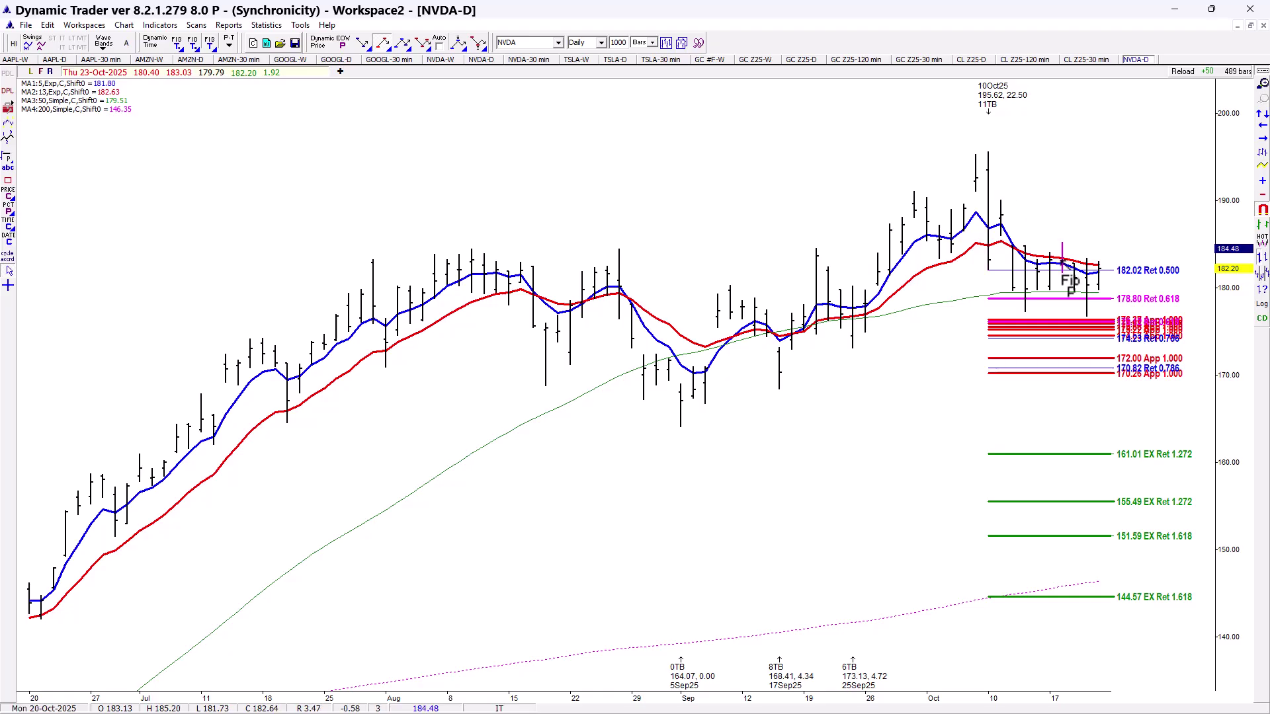
right_click(1046, 305)
Step: Erase the 182.02 and 178.80 lines and draw a retracement from the late-September low to the 10 Oct high
left_click(1068, 314)
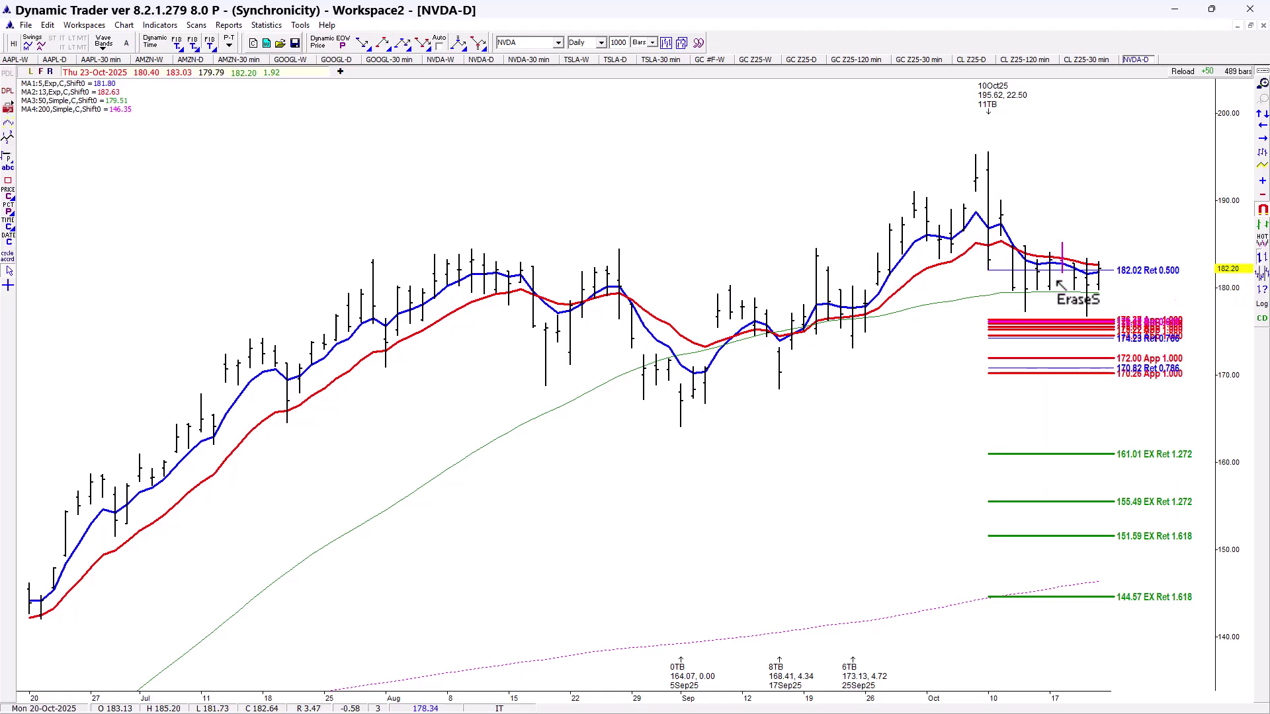
left_click(1031, 298)
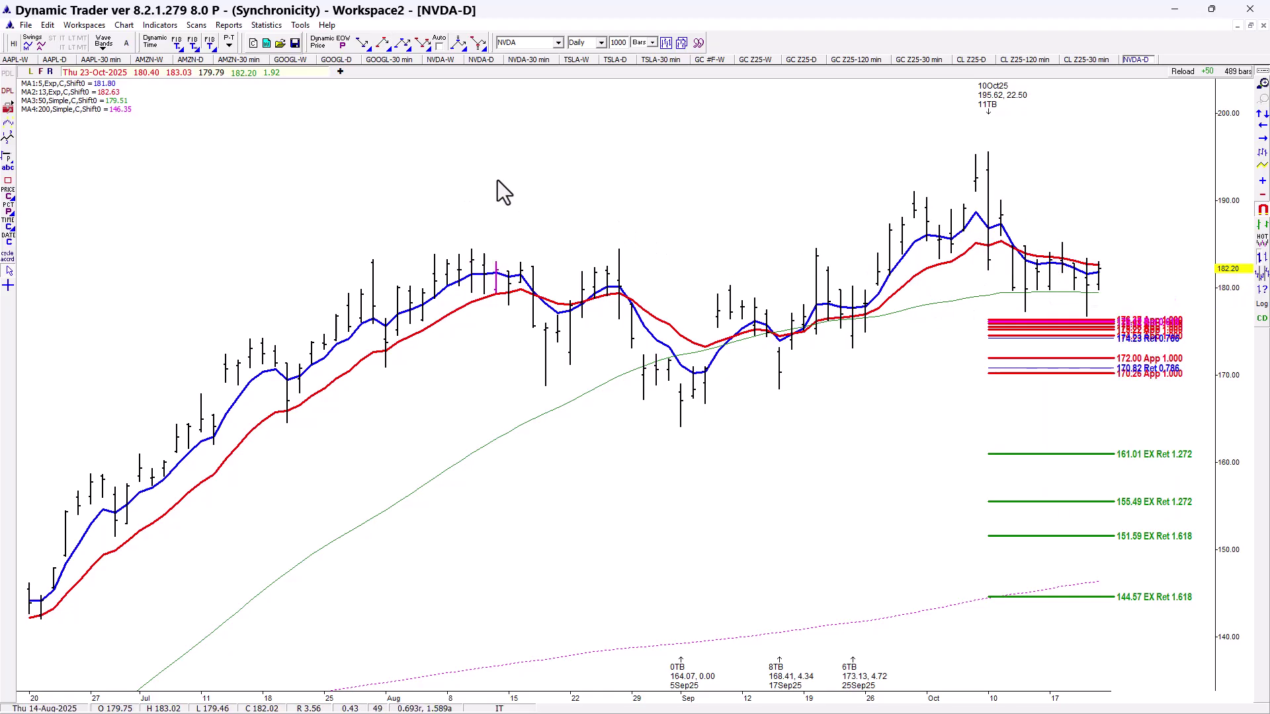
left_click(381, 43)
left_click(853, 348)
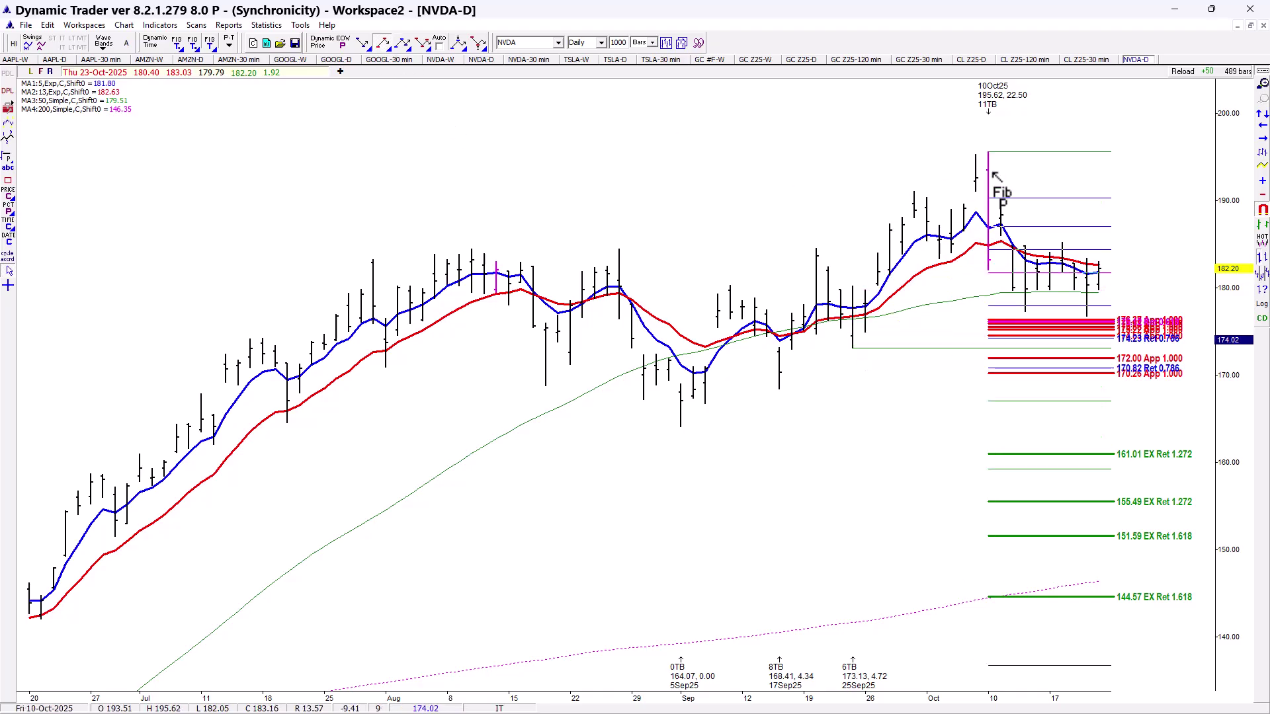
left_click(994, 174)
Step: Erase the new 177.94 Ret 0.786 and 181.72 Ret 0.618 lines
right_click(1072, 322)
left_click(1073, 292)
left_click(1077, 272)
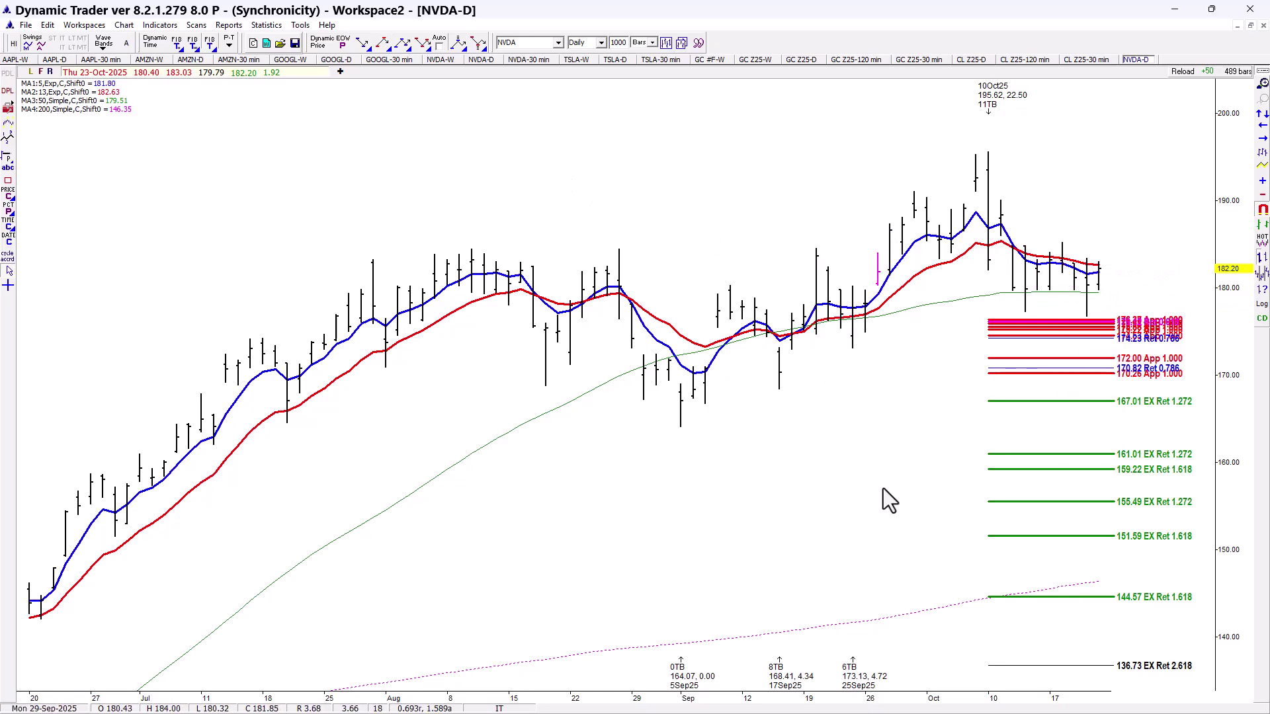
Step: Erase the extension lines at 136.73, 144.57, 151.59, 155.49, 159.22, 167.01 and 161.01
right_click(1056, 665)
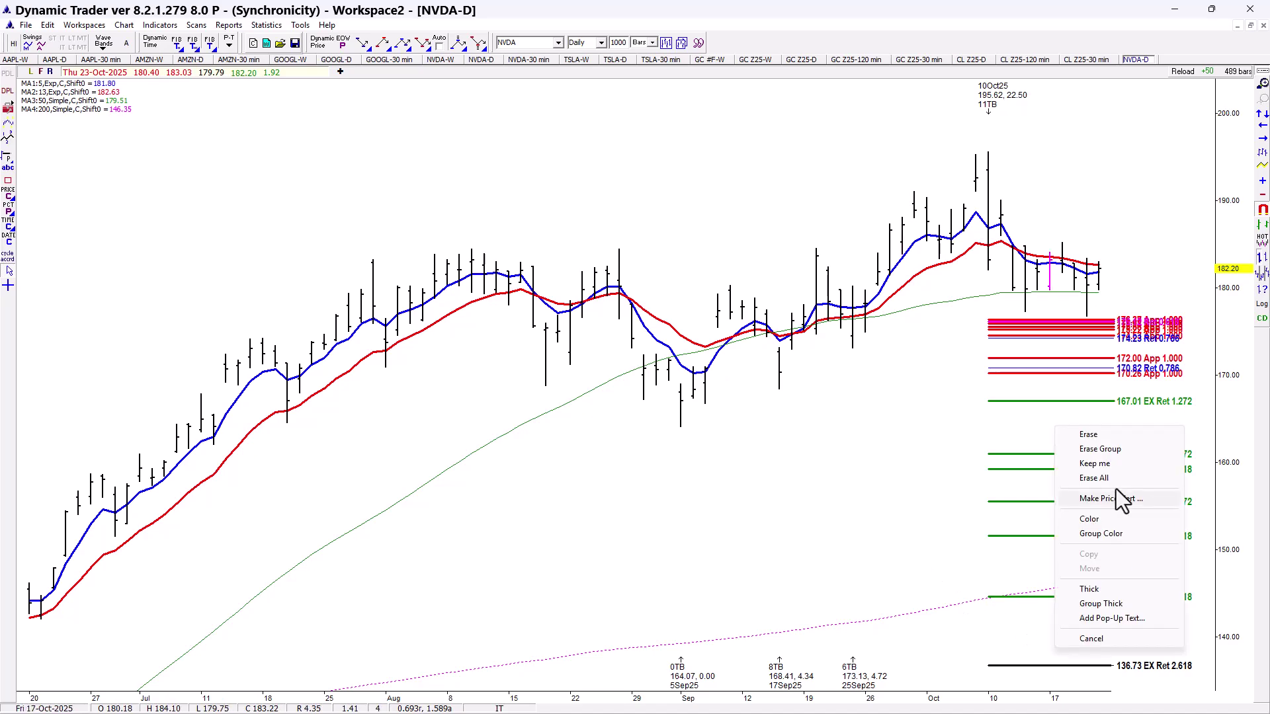
left_click(1102, 434)
left_click(1075, 597)
left_click(1075, 536)
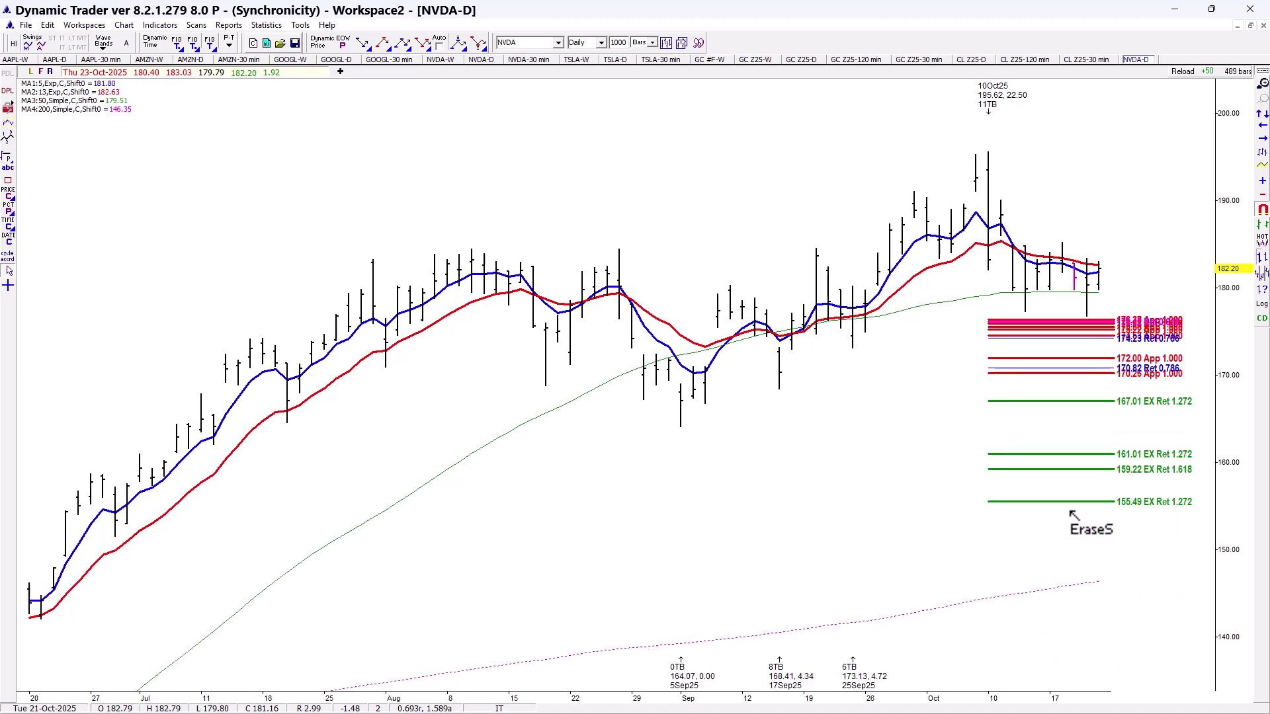
left_click(1072, 502)
left_click(1070, 469)
left_click(1058, 402)
left_click(1060, 455)
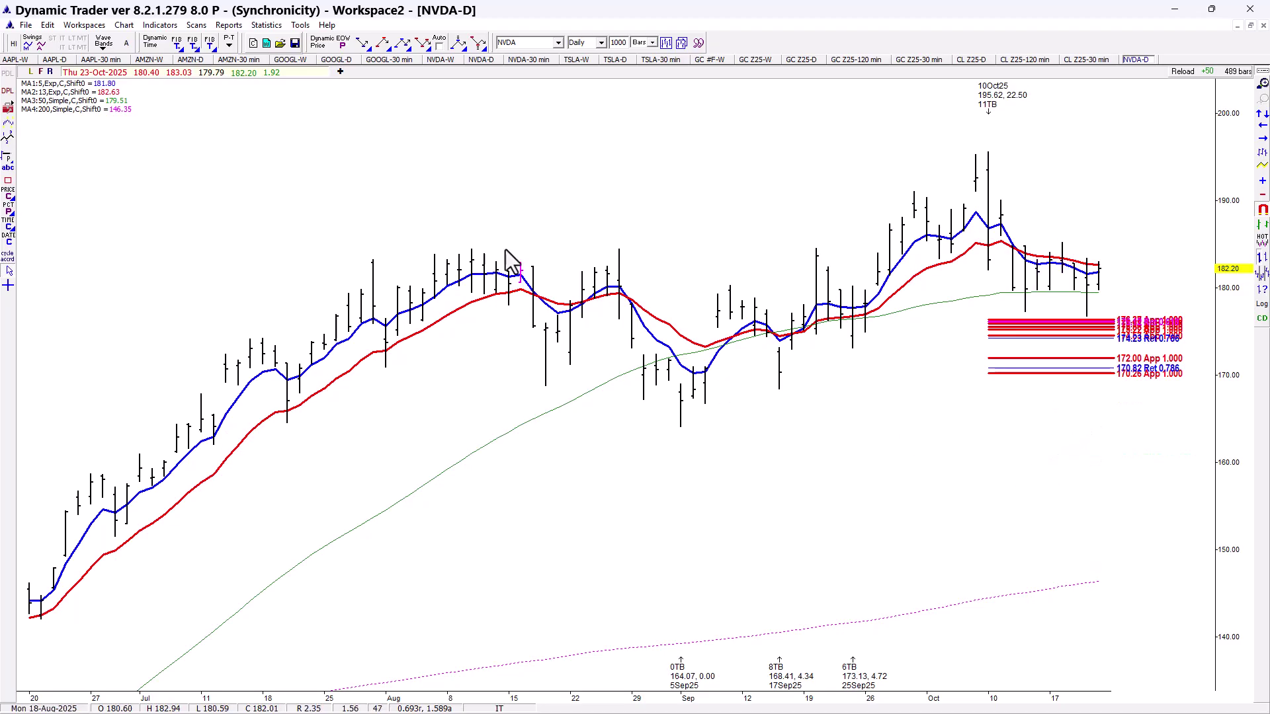
Step: Compress the date axis so only mid-August to late-October bars are shown
left_click_drag(880, 708, 812, 711)
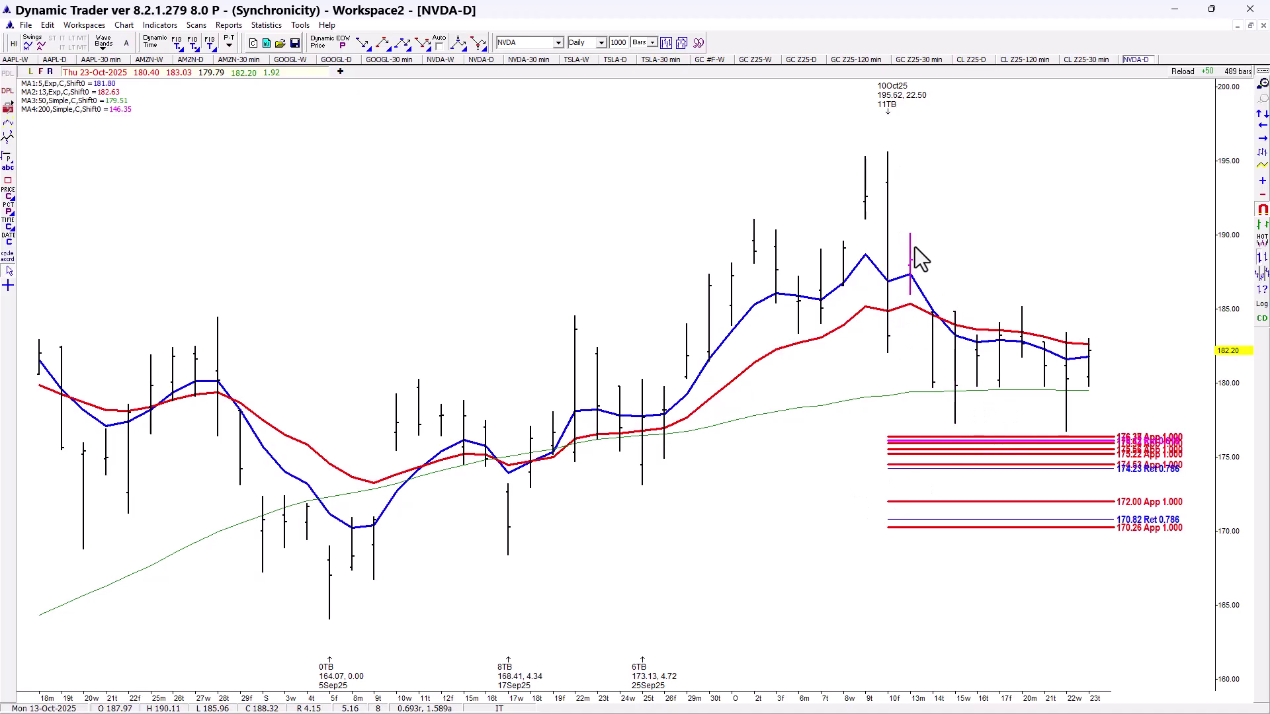
Step: Draw a Fib extension from the 9–10 Oct highs and erase its 179.99 EX Ret 1.272 line
left_click(383, 42)
left_click(868, 206)
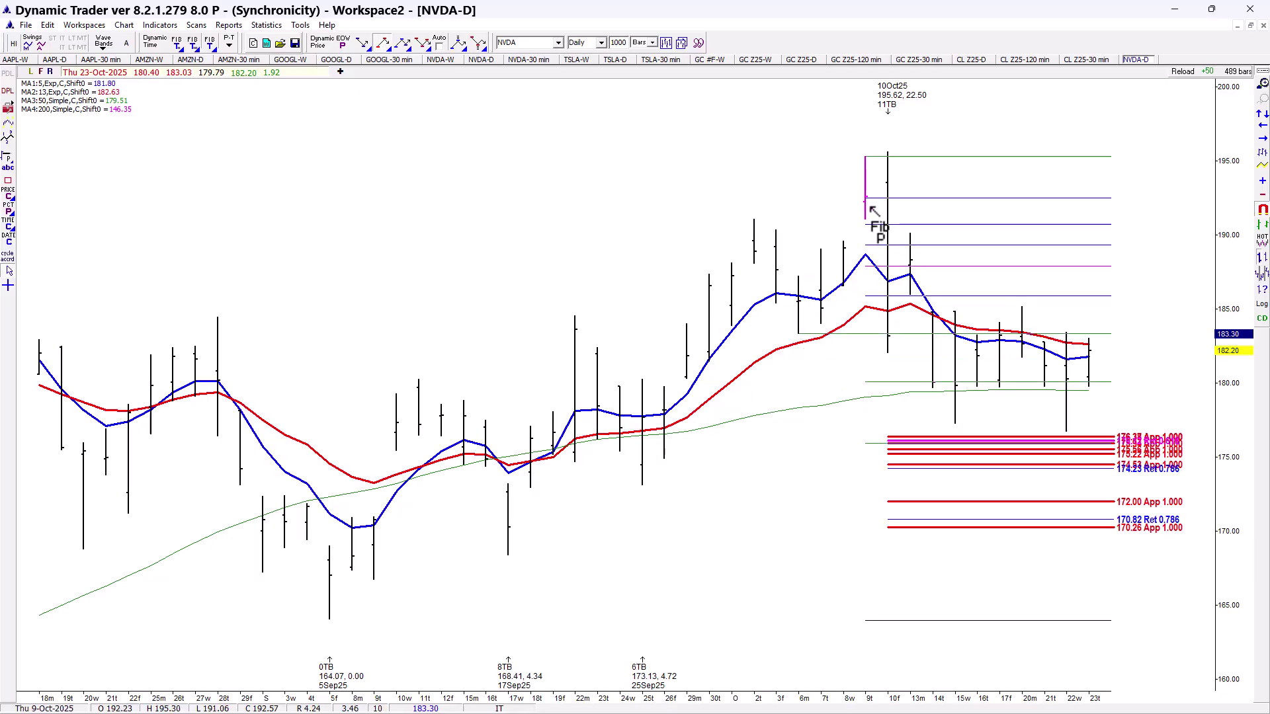
left_click(886, 208)
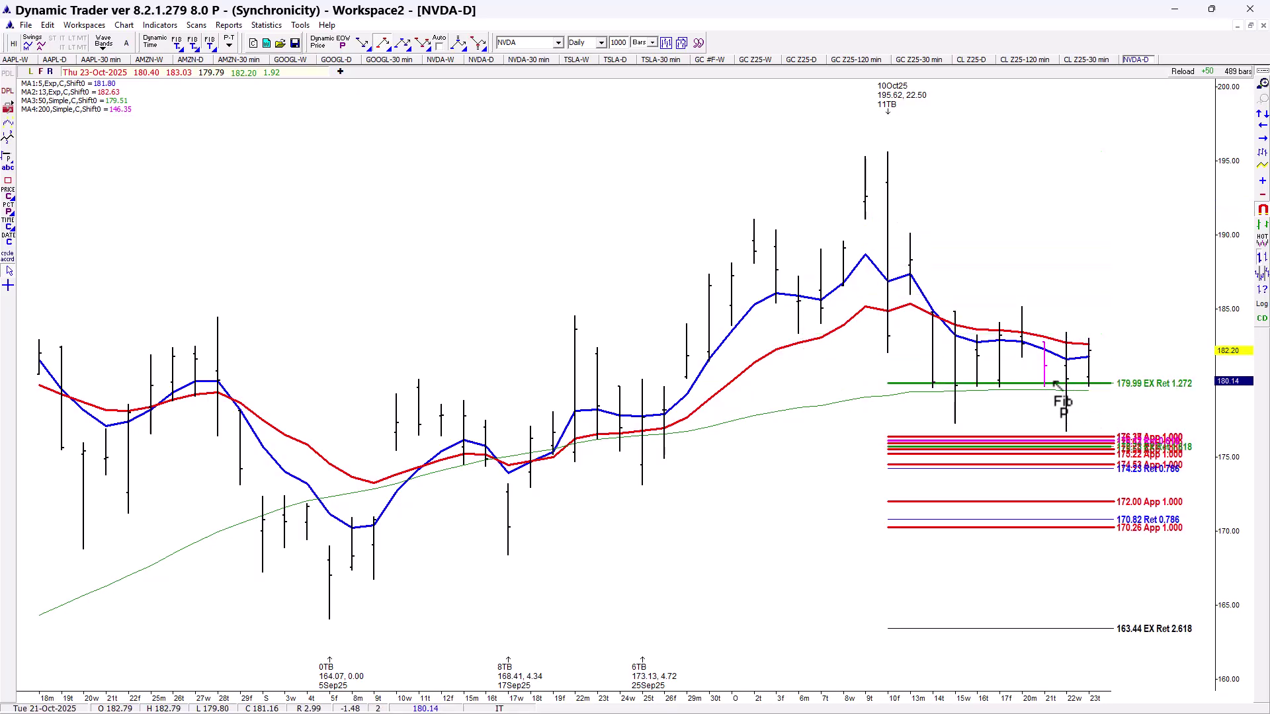
right_click(1057, 386)
left_click(1091, 397)
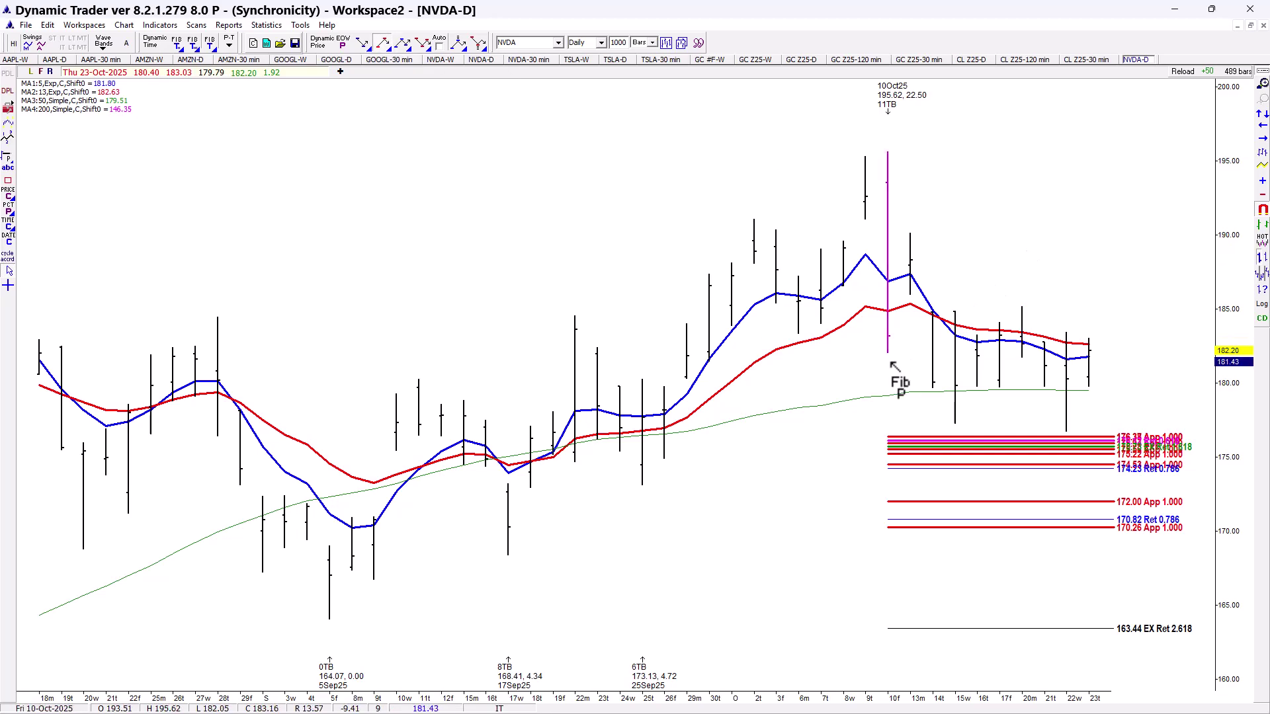
Step: Complete another extension projection and erase its 179.86 1.272 and 169.01 2.618 lines
left_click(918, 296)
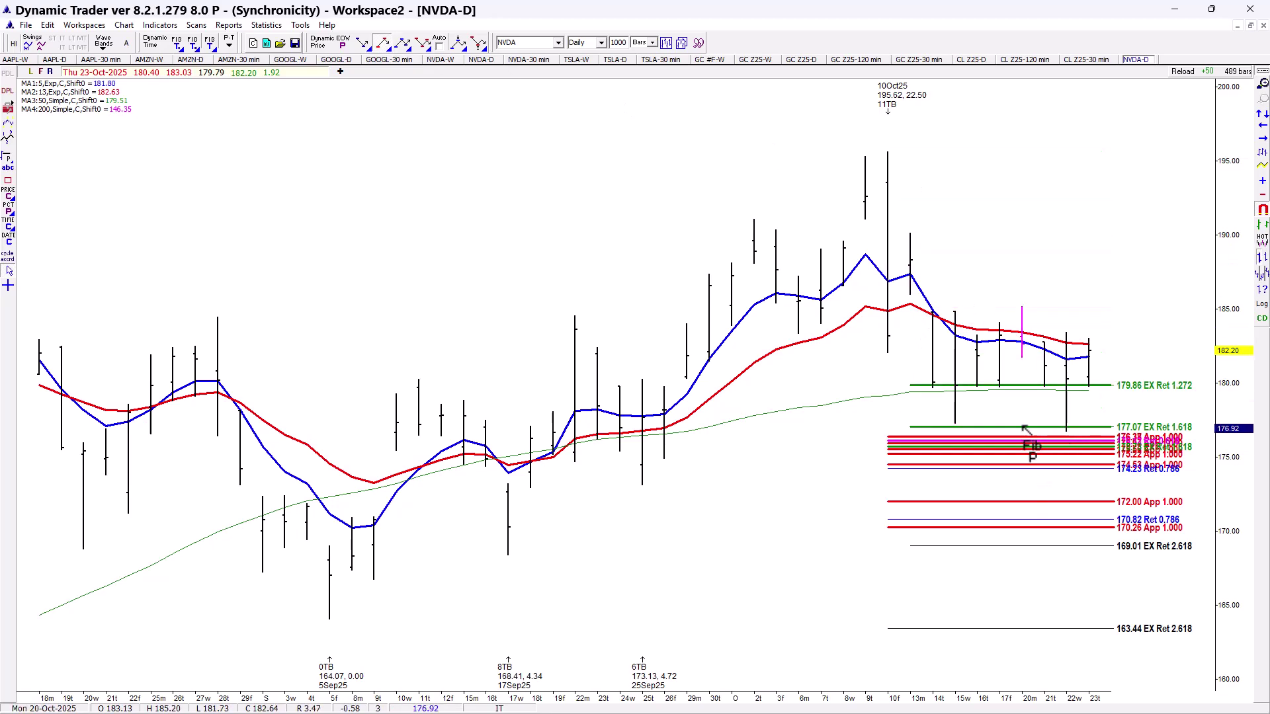
right_click(1022, 386)
left_click(1033, 382)
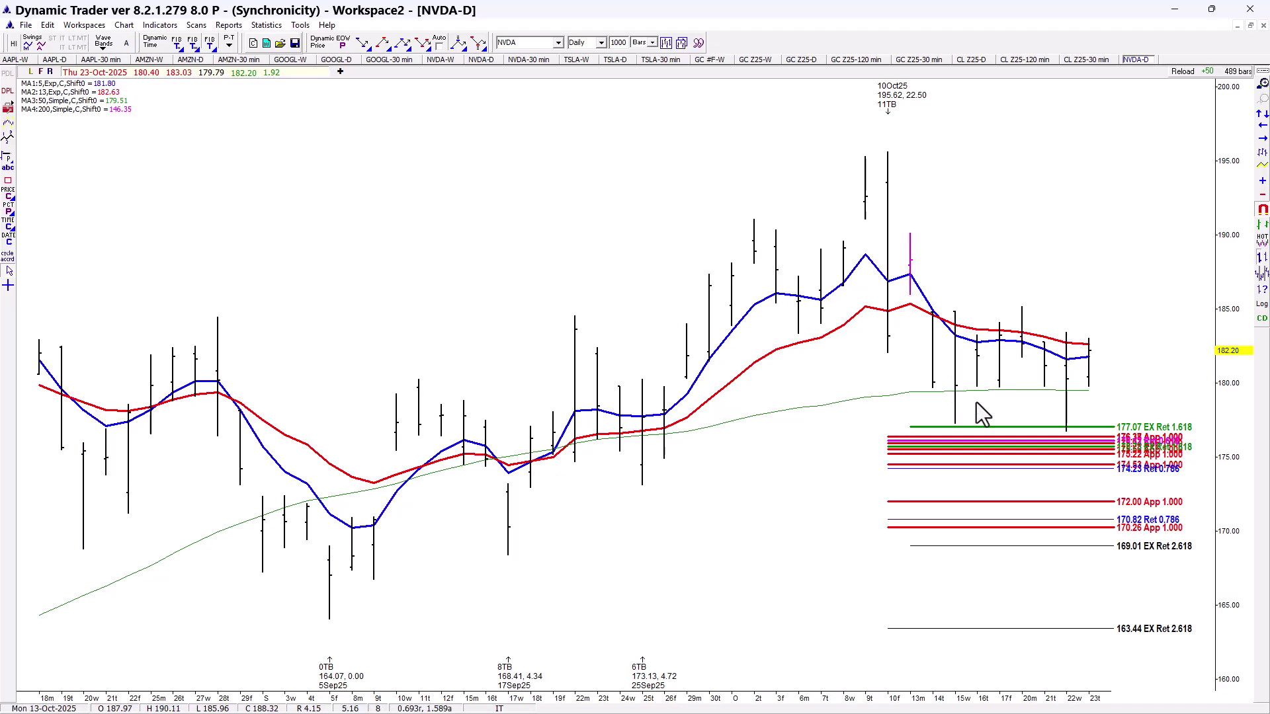
right_click(1000, 546)
left_click(1061, 318)
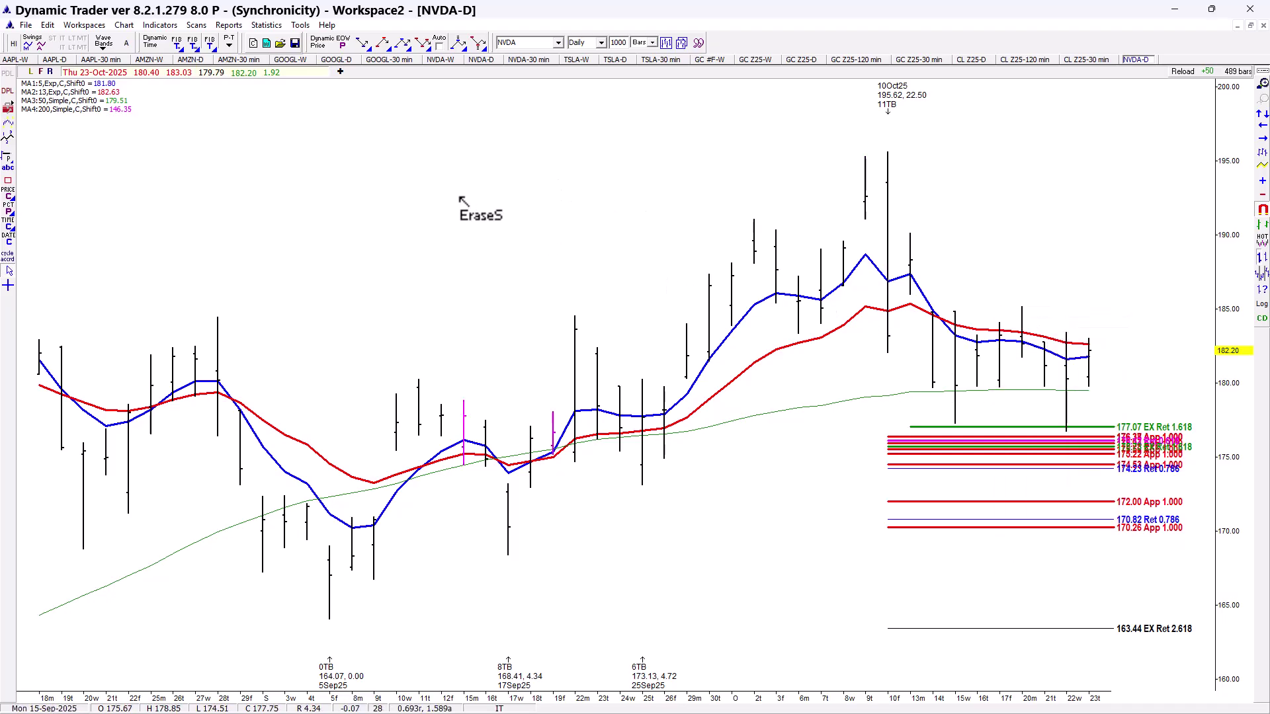
Step: Draw a retracement from the 14 Oct bar to about 176.74, then erase it and the 163.44 and 164.49 extensions
left_click(381, 39)
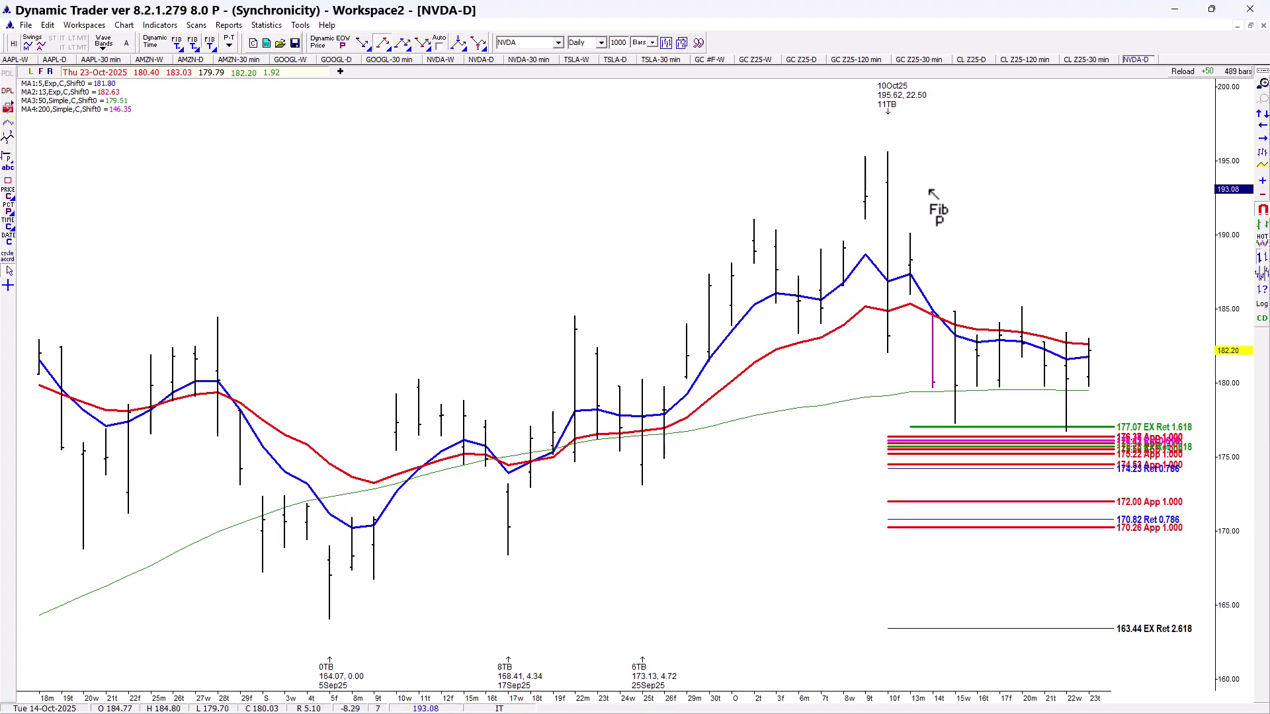
left_click(976, 431)
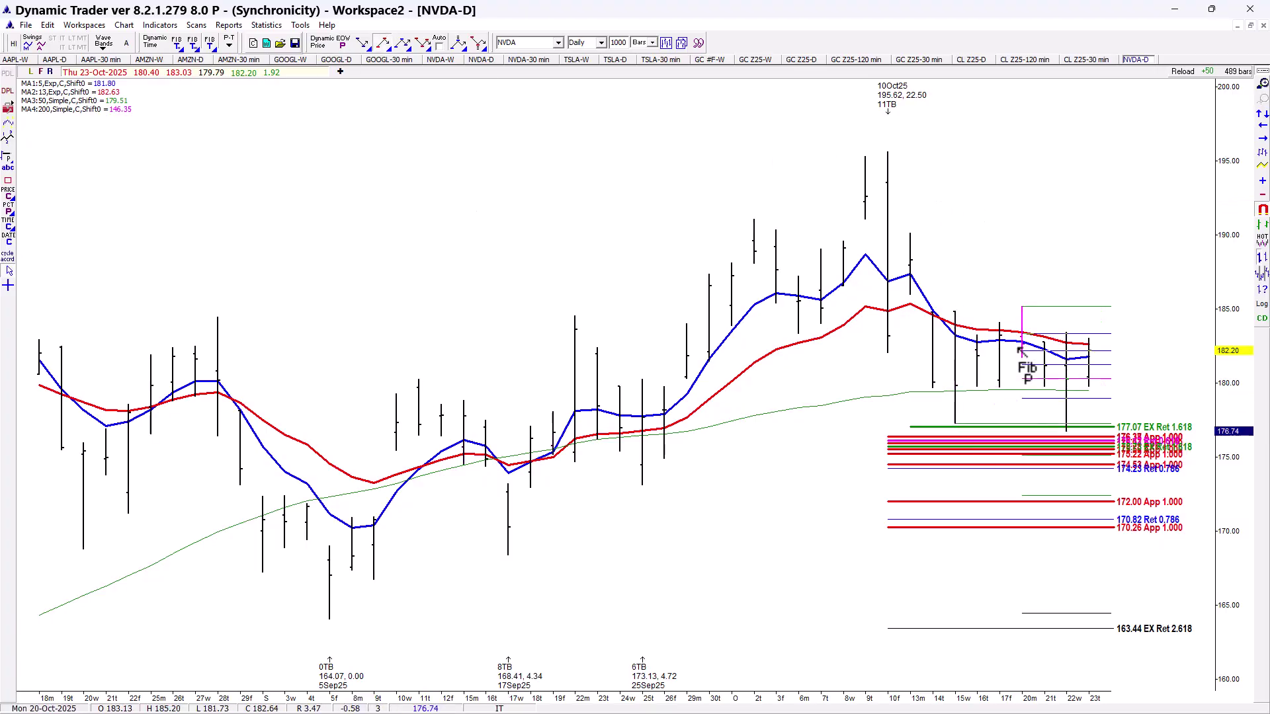
left_click(1022, 308)
right_click(1050, 395)
left_click(1066, 390)
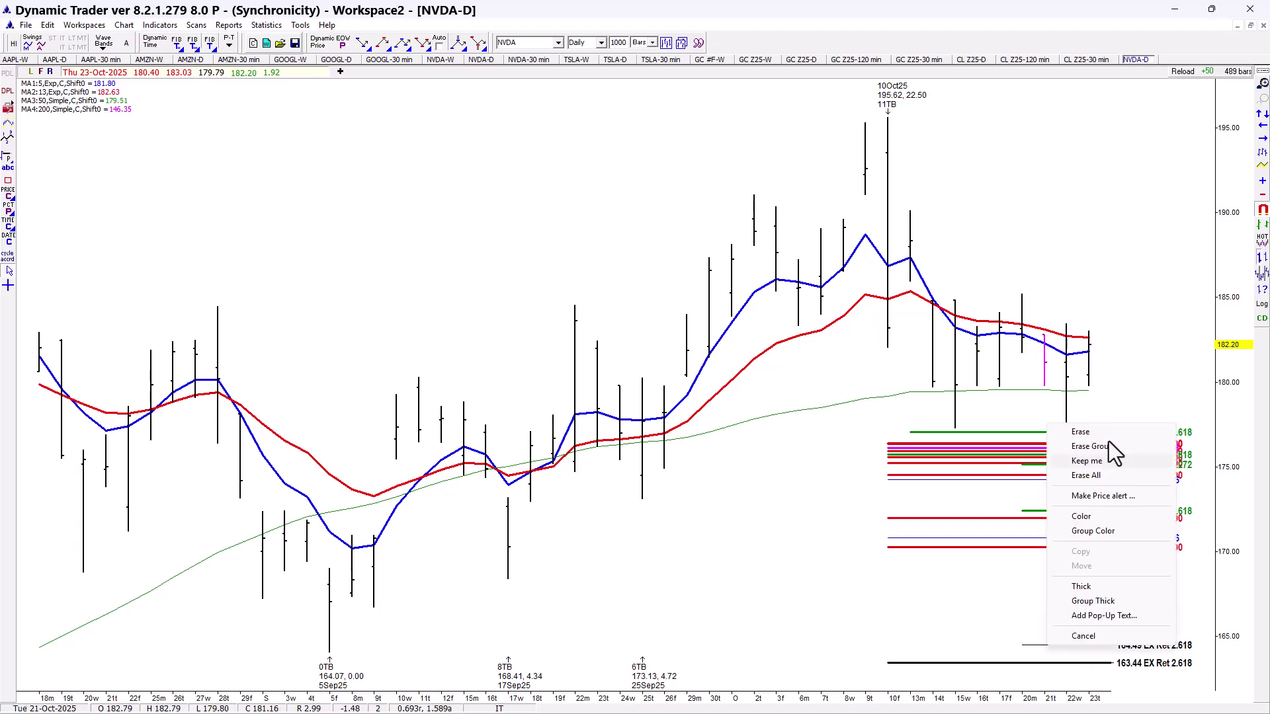
left_click(1103, 434)
left_click(1061, 644)
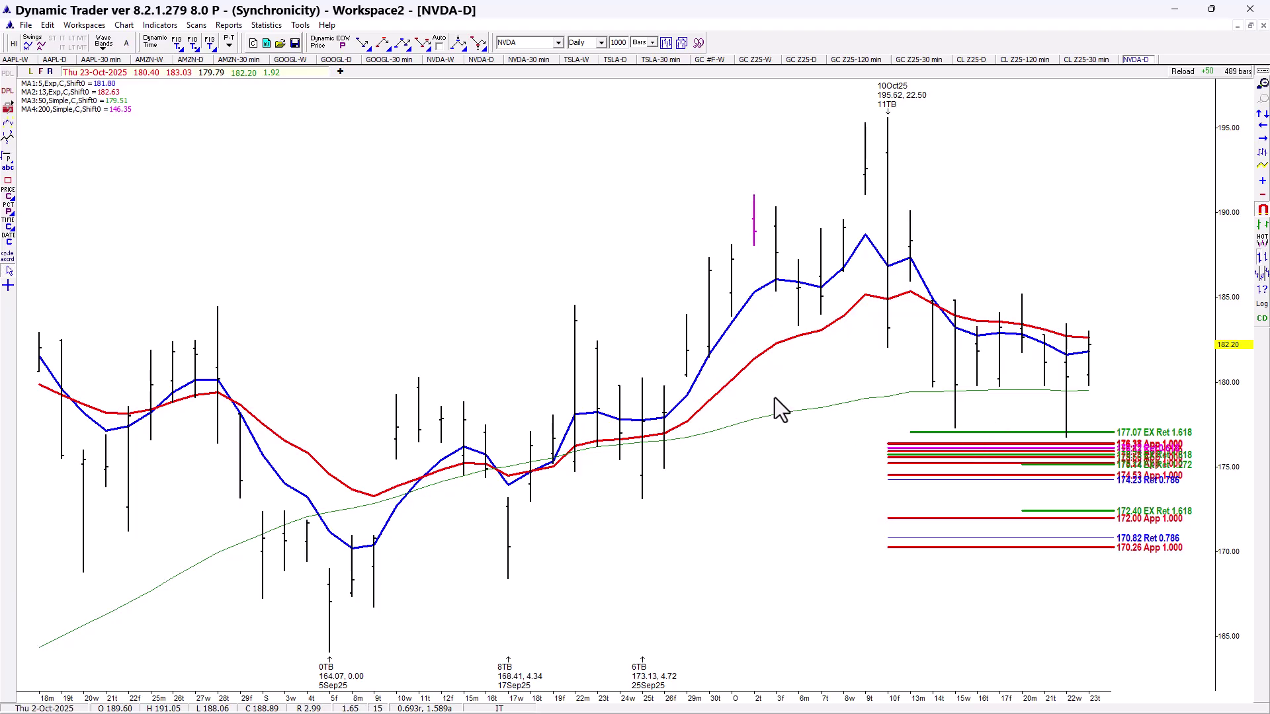
Step: Compress the price scale twice so the chart reaches up to about 200
left_click_drag(1229, 398, 1237, 433)
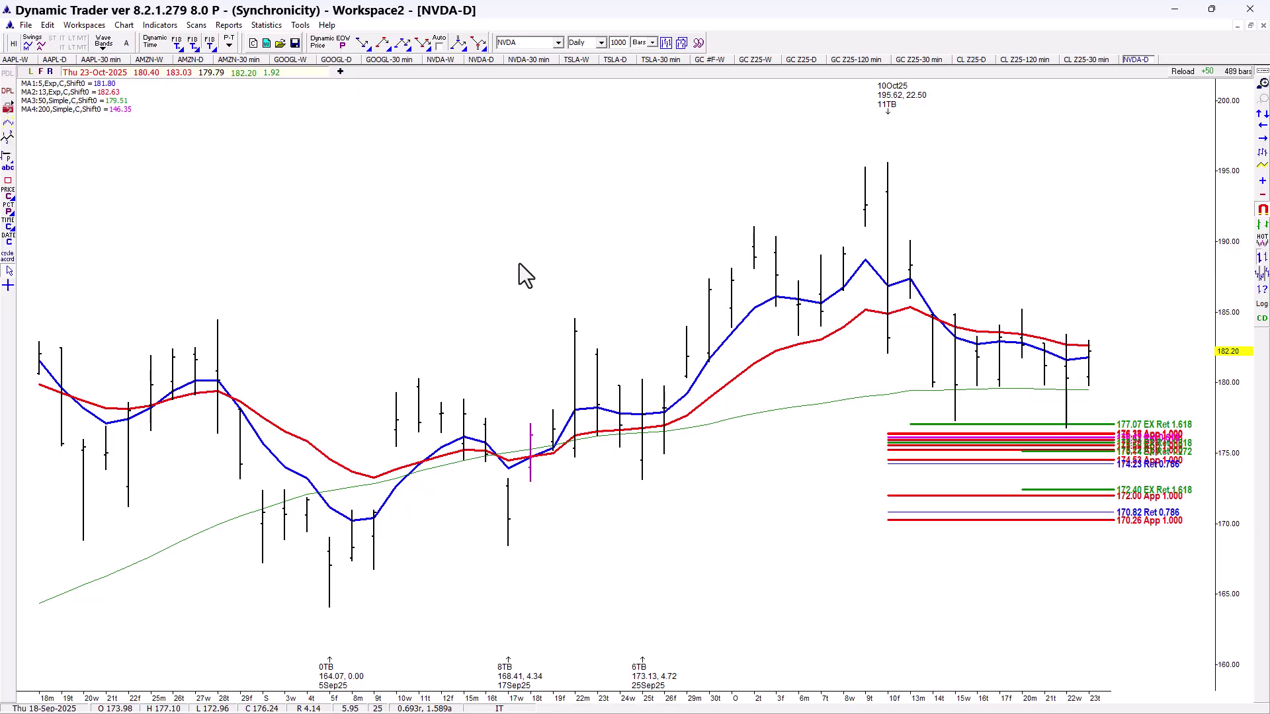
left_click_drag(1220, 279, 1240, 295)
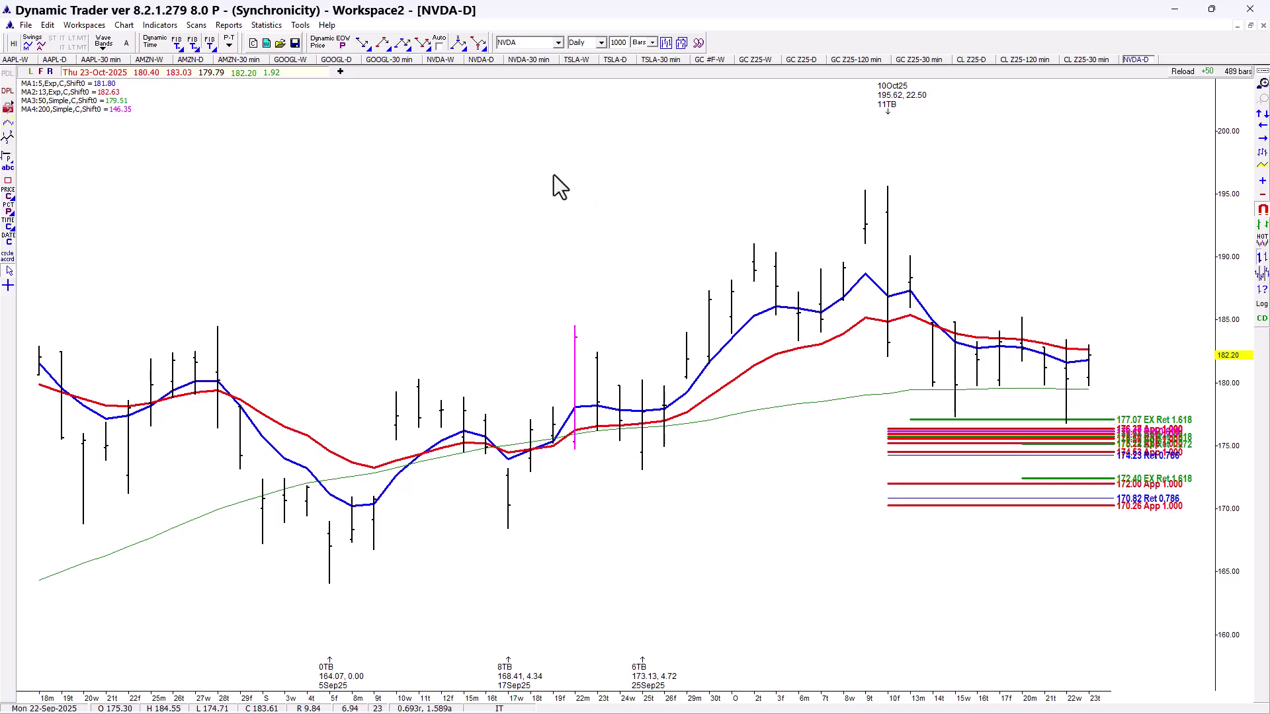
Step: Project Fib levels from the 10 Oct high to the 22 Oct low, erasing the 183.96, 181.21 and 186.19 lines
left_click(363, 44)
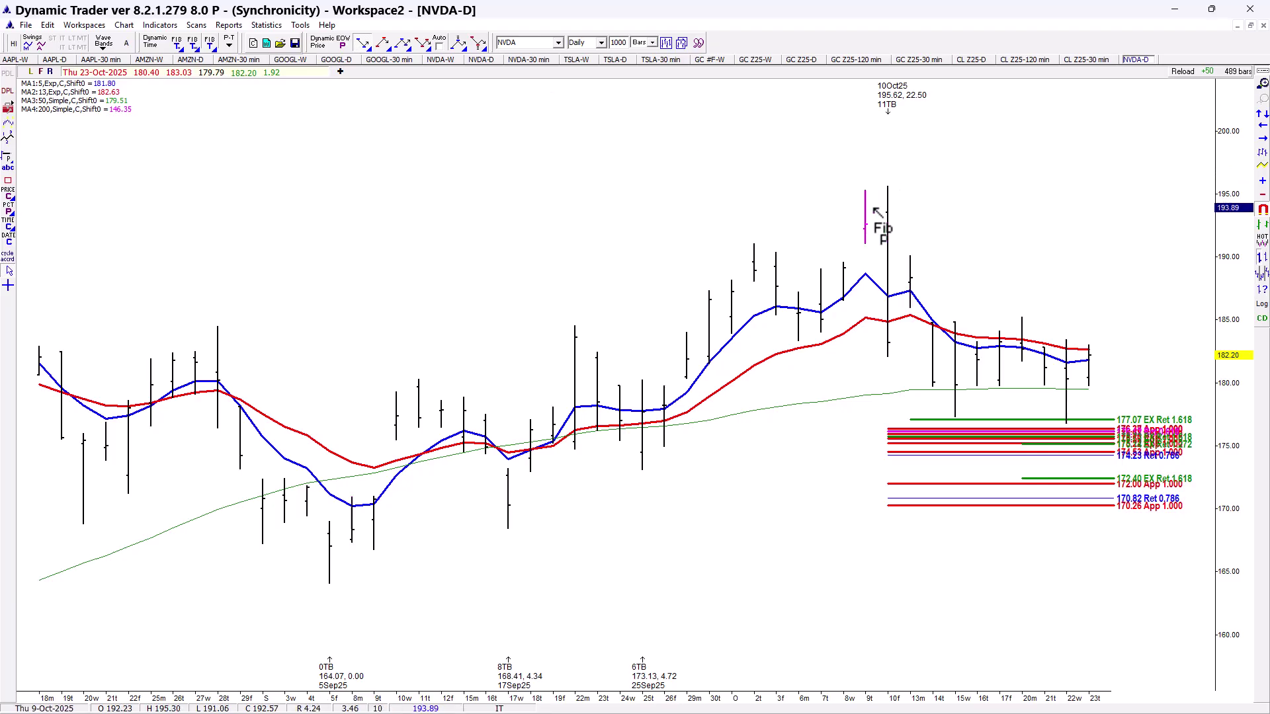
left_click(888, 209)
left_click(1087, 367)
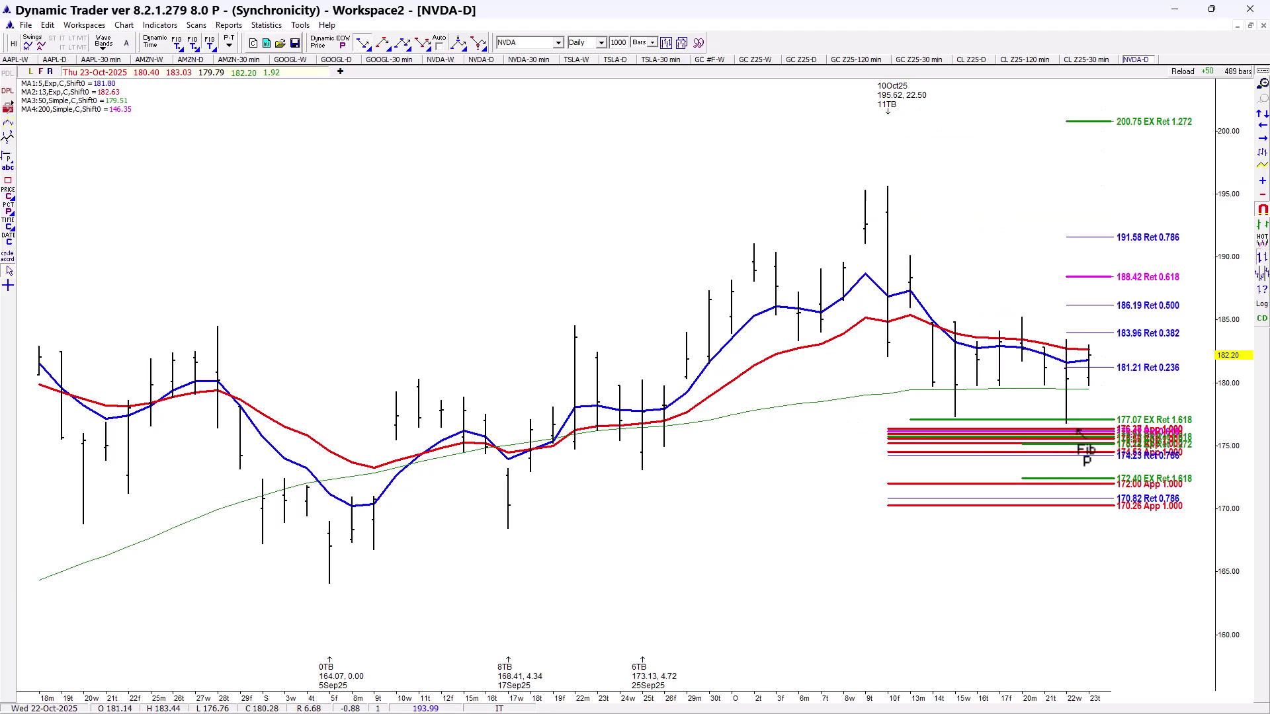
right_click(1085, 364)
left_click(1101, 358)
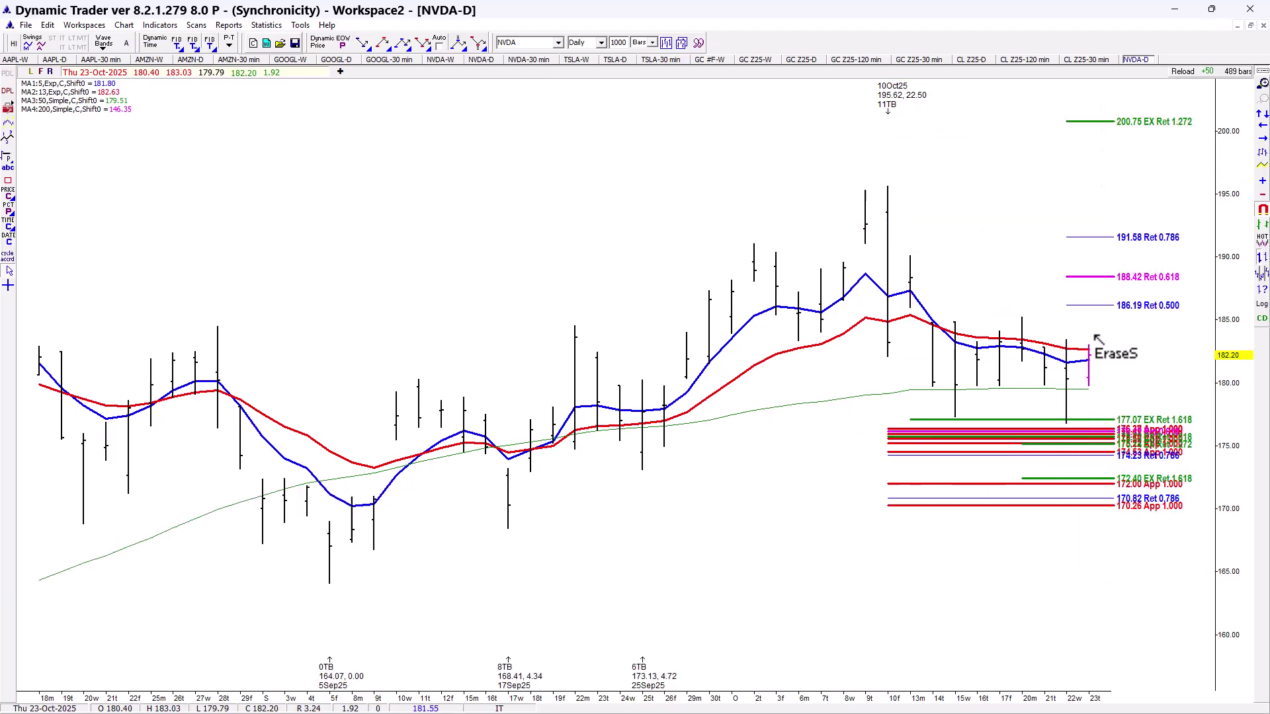
left_click(1093, 304)
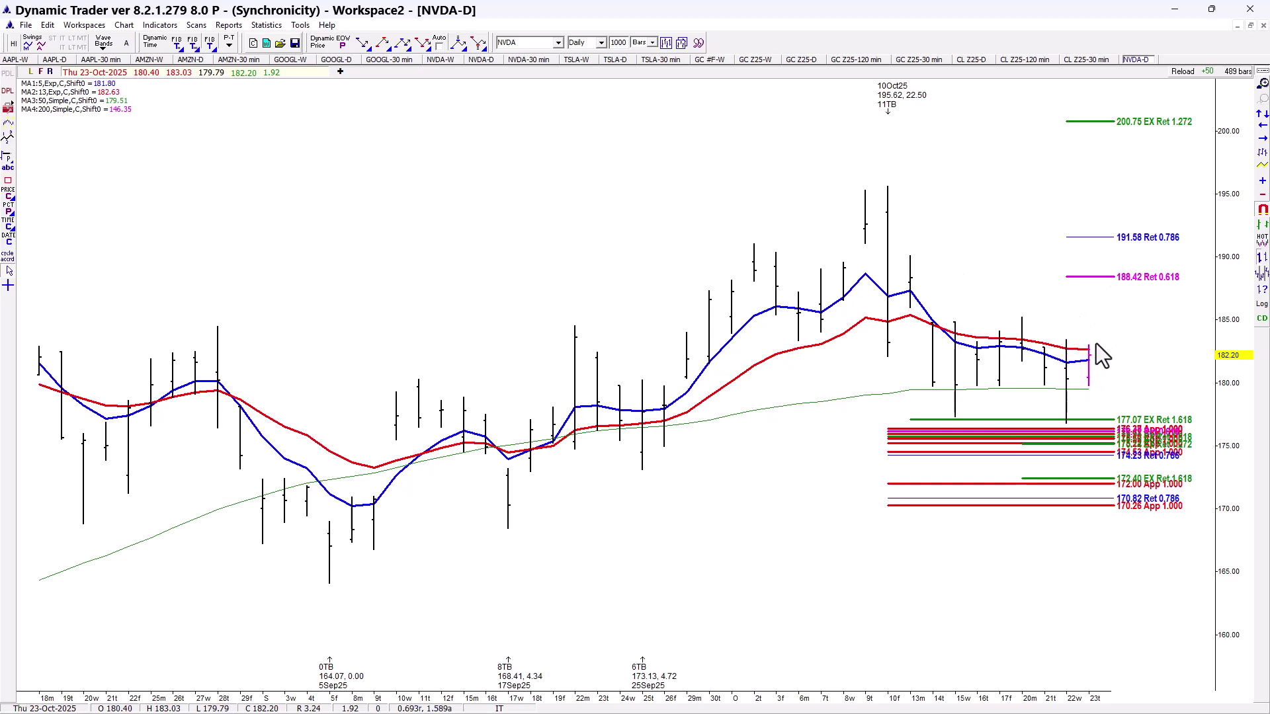
scroll(1227, 320, "down", 4)
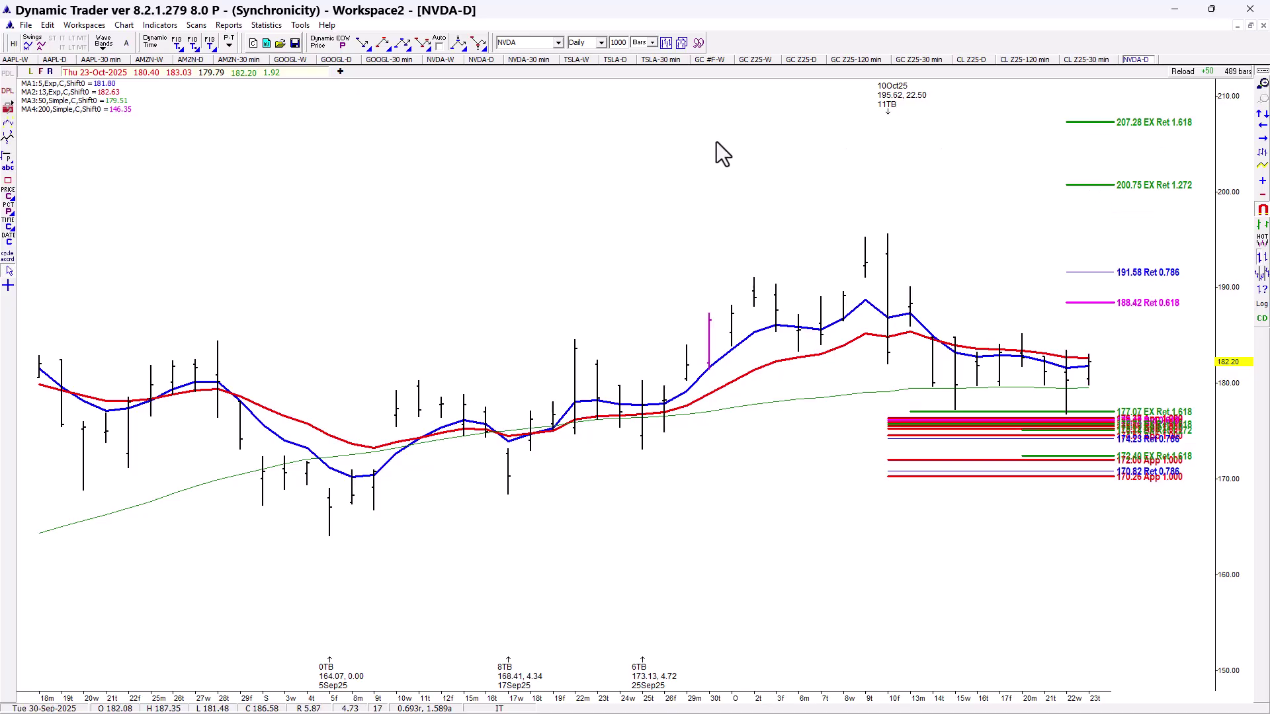
Step: Adjust the price axis until 207.28 sits at the top and the 170.26–177.07 band stays visible
left_click_drag(1219, 387, 1191, 302)
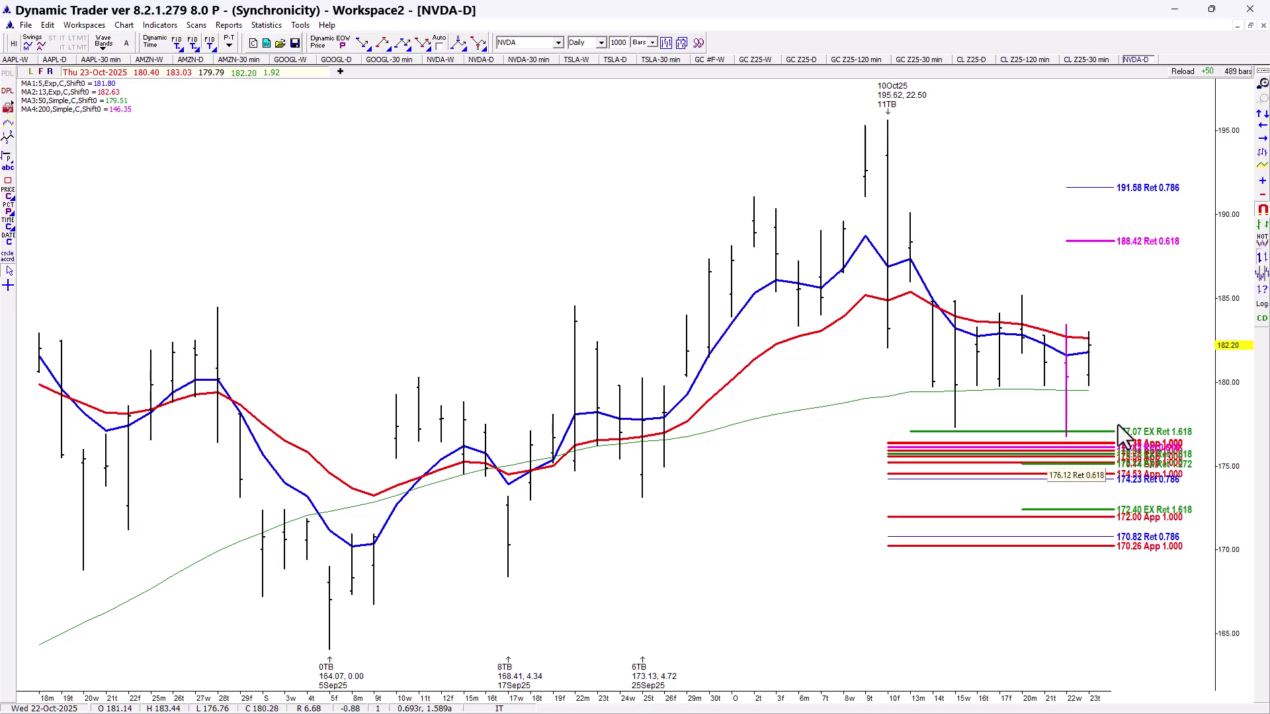
left_click_drag(1229, 395, 1239, 476)
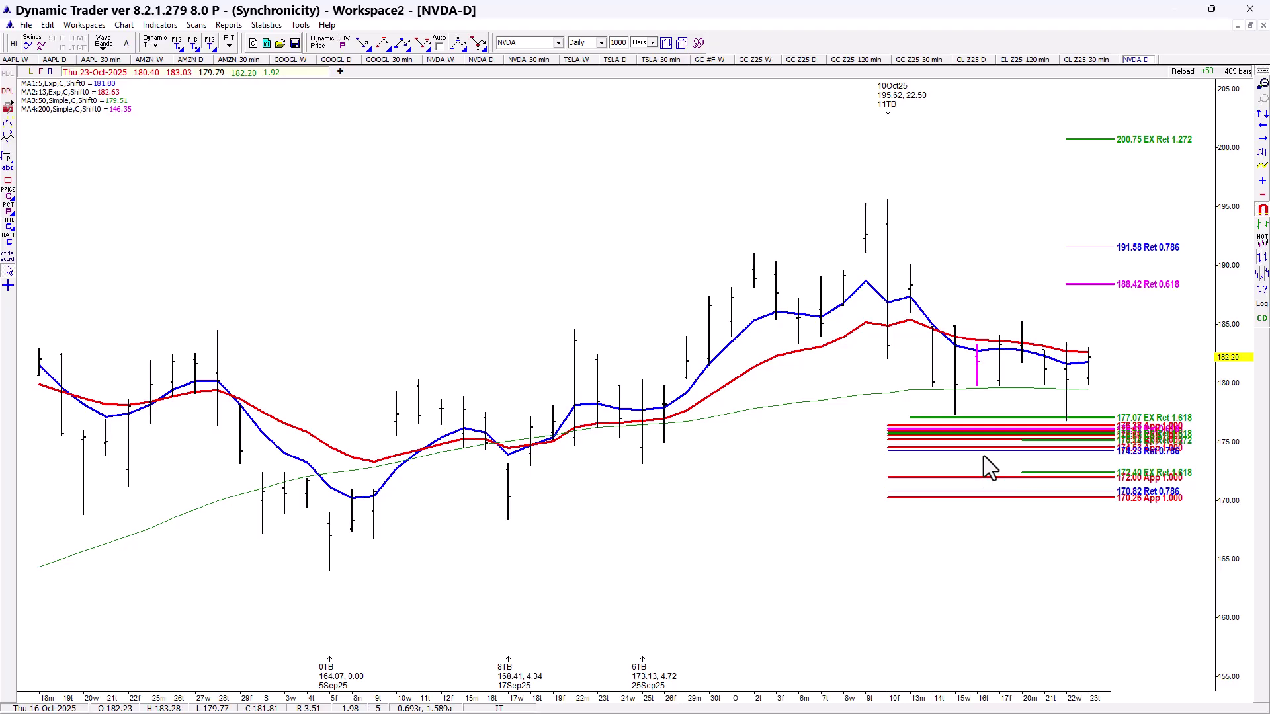
left_click_drag(1224, 291, 1226, 315)
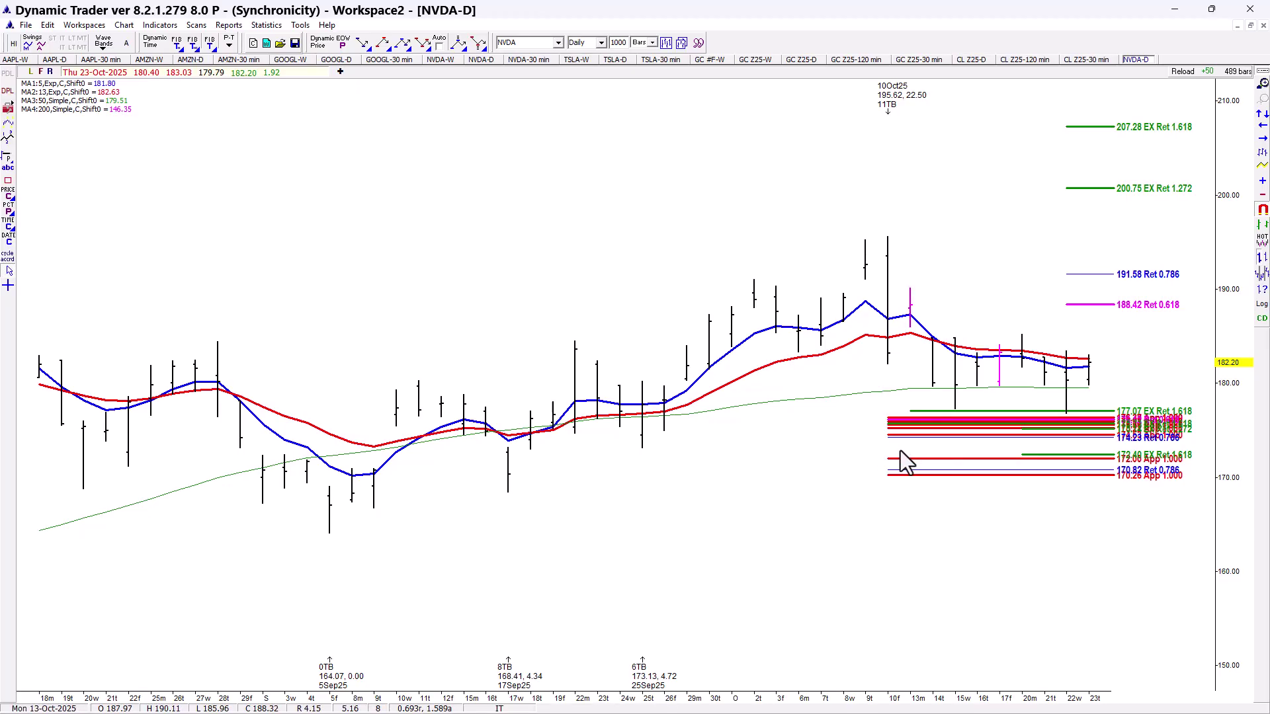
mouse_move(982, 424)
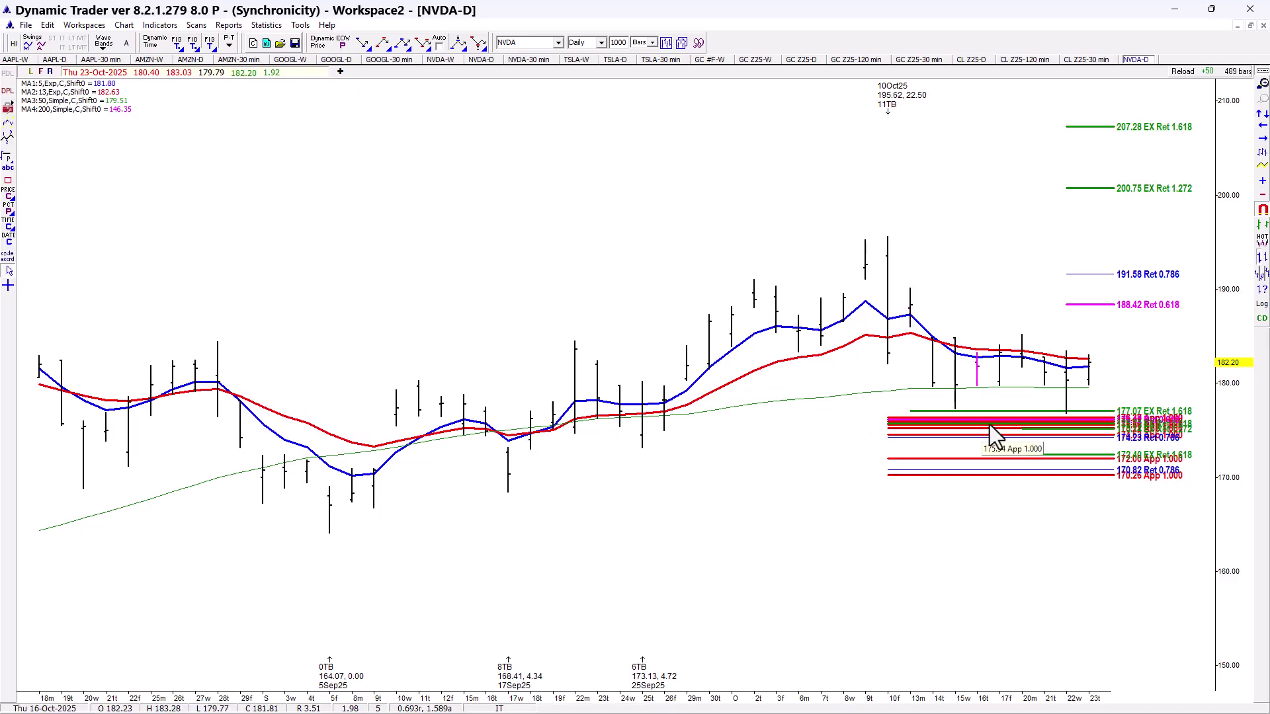
scroll(1221, 350, "up", 2)
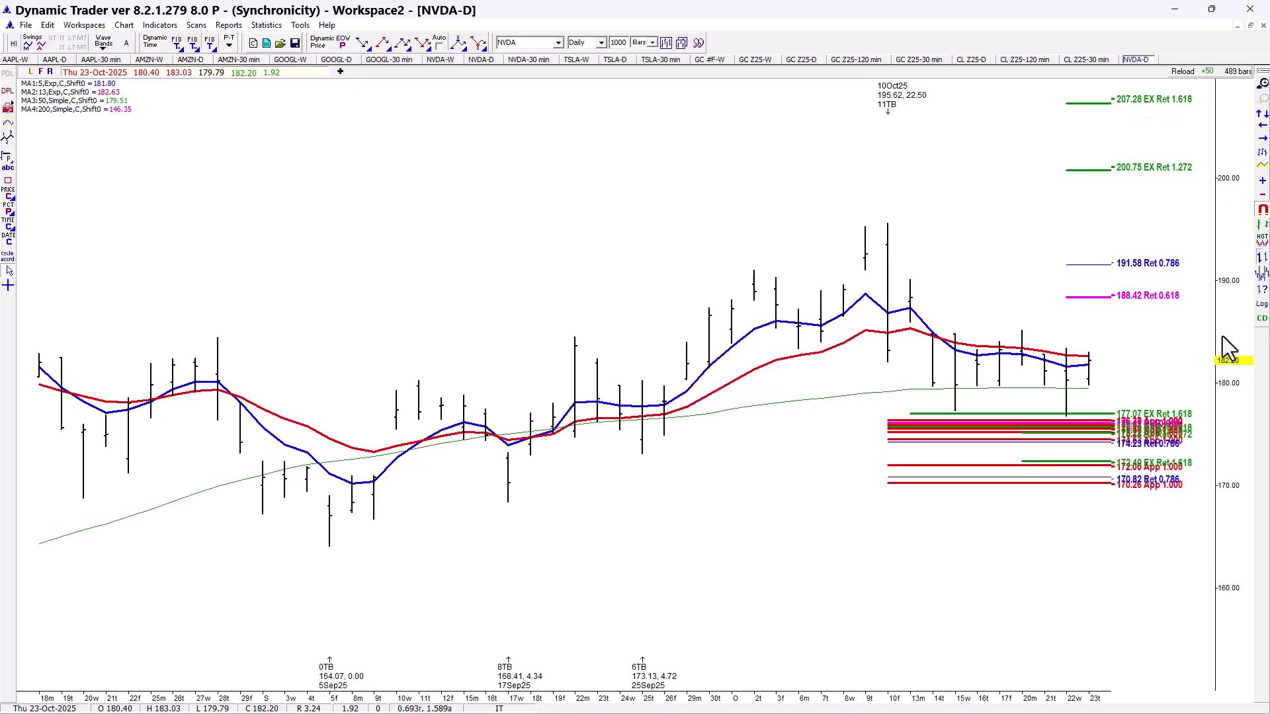